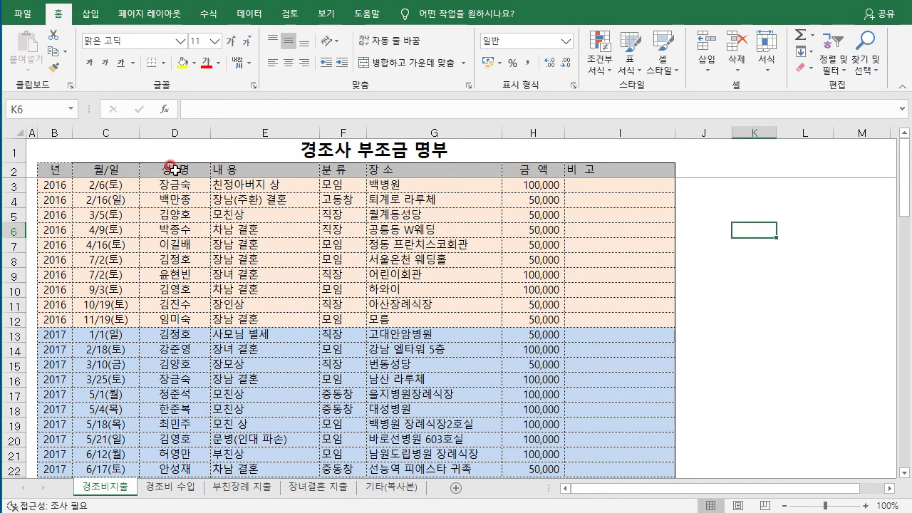
left_click(173, 169)
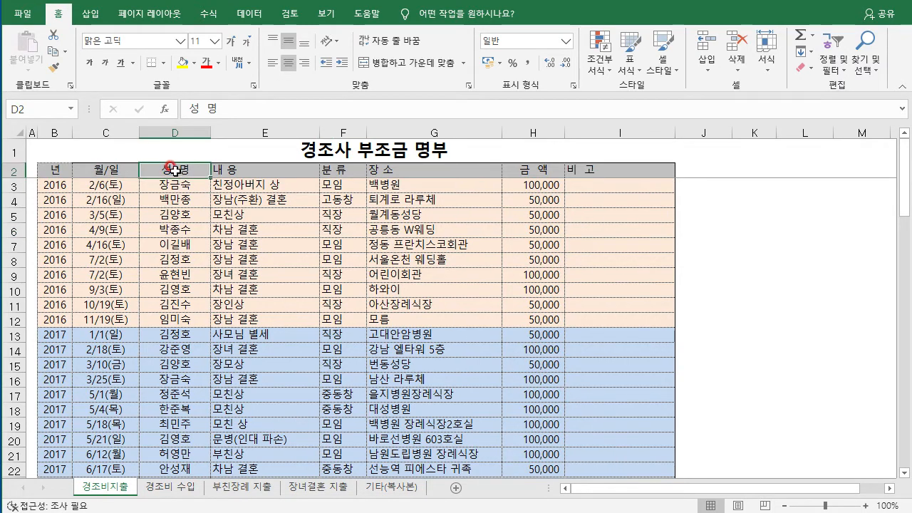
left_click(233, 173)
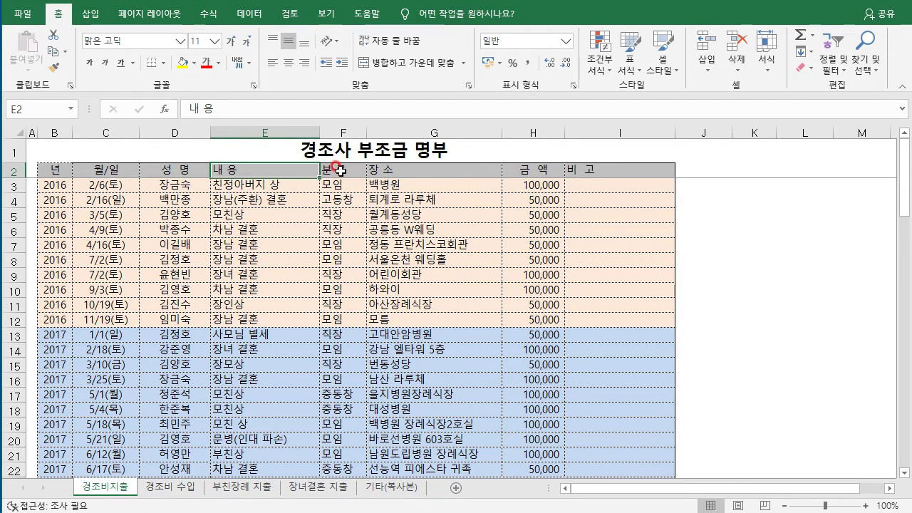
left_click(340, 170)
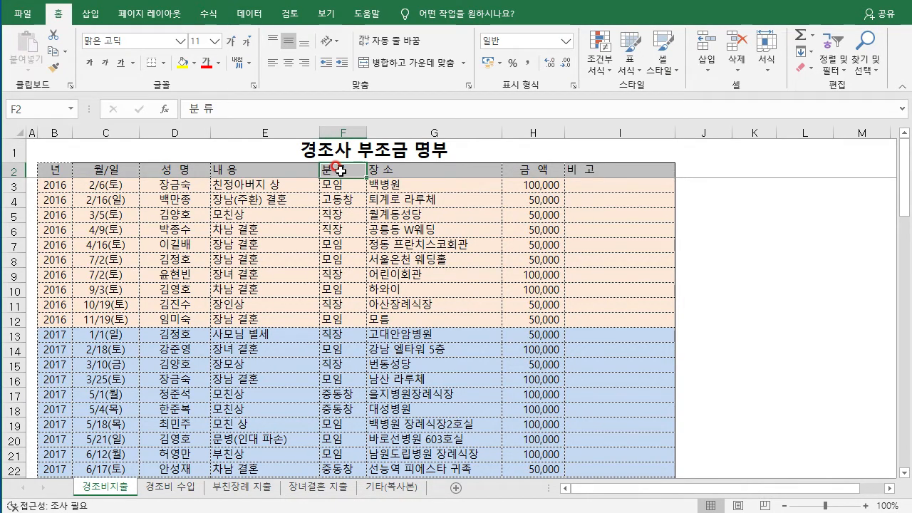
left_click(406, 171)
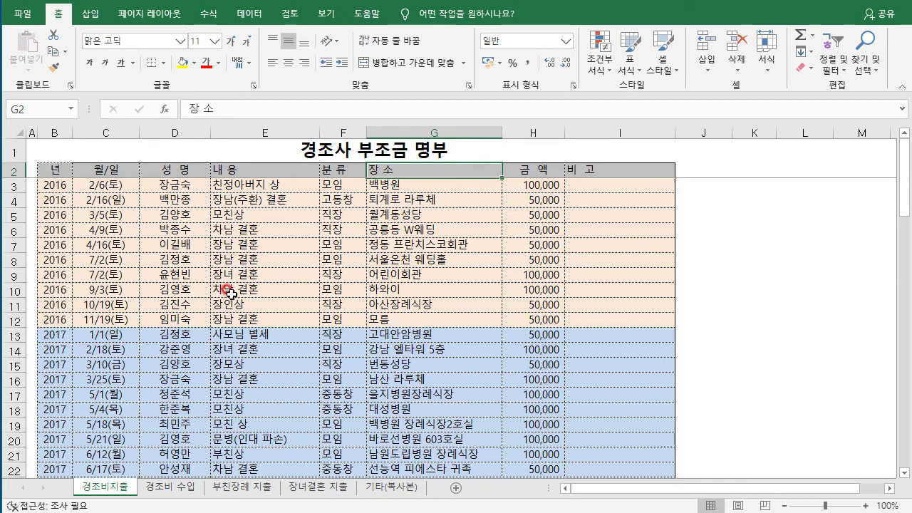
key("alt+Tab")
left_click_drag(585, 156, 723, 155)
left_click_drag(595, 189, 727, 190)
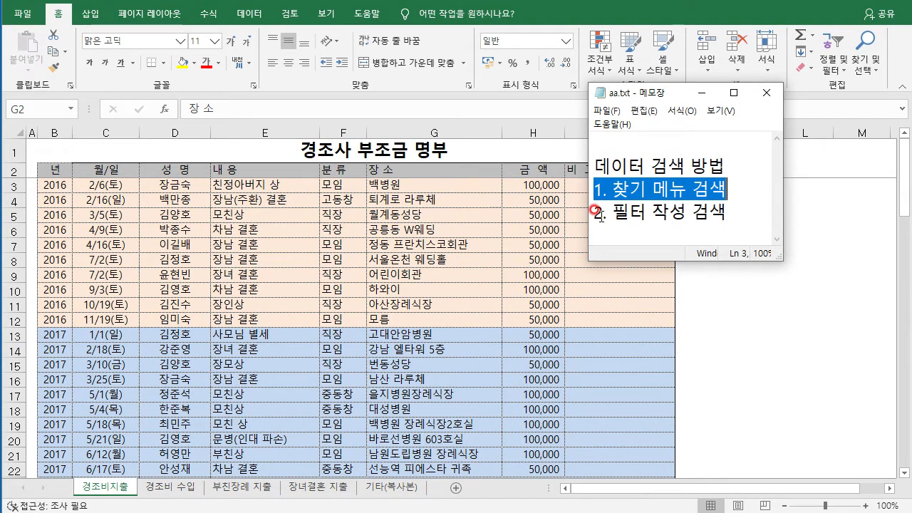
left_click_drag(594, 212, 721, 213)
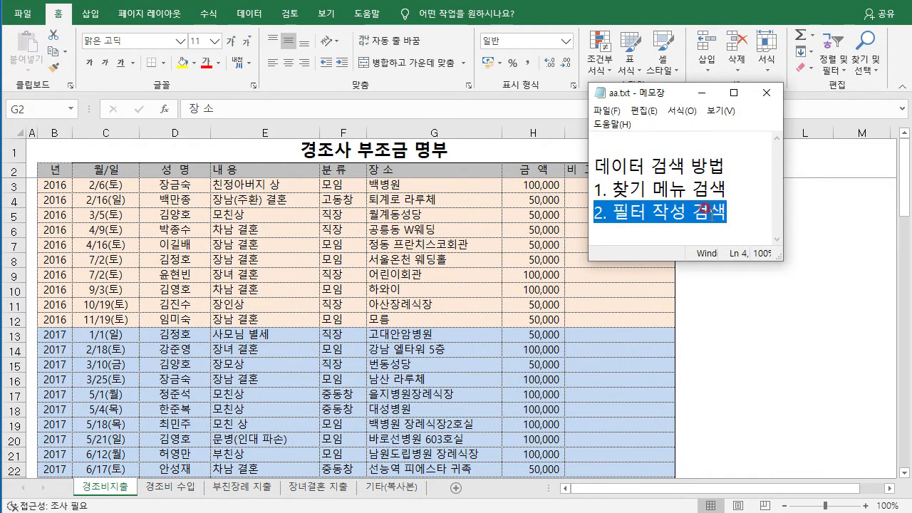
left_click(698, 94)
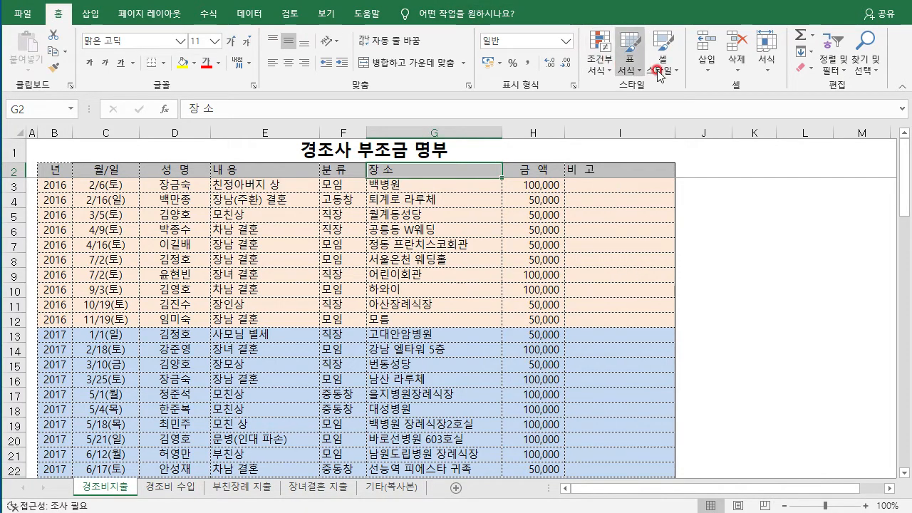
left_click(871, 66)
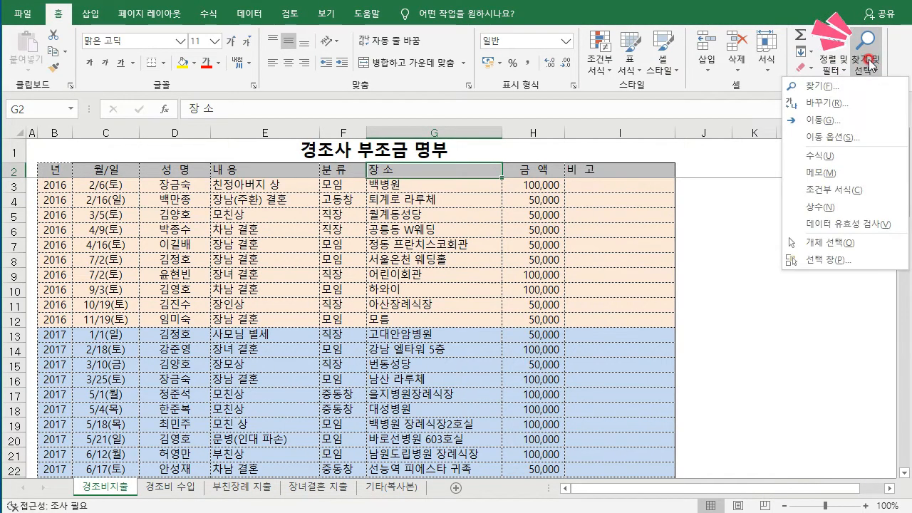
Search the ledger for a person's name with Find and list every matching cell
left_click(827, 86)
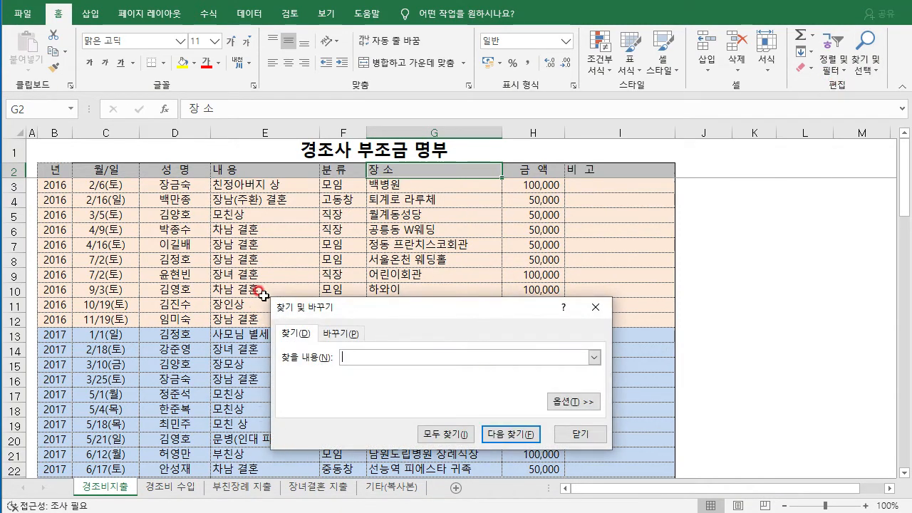
left_click(340, 357)
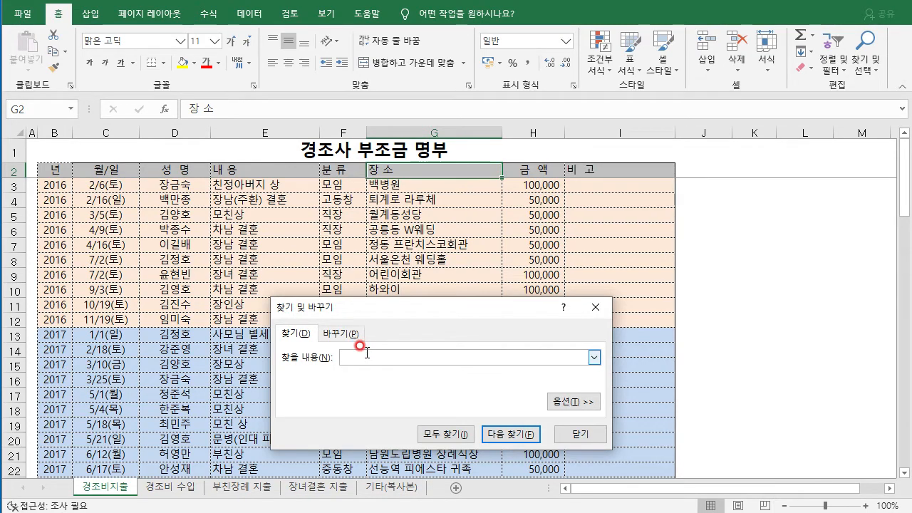
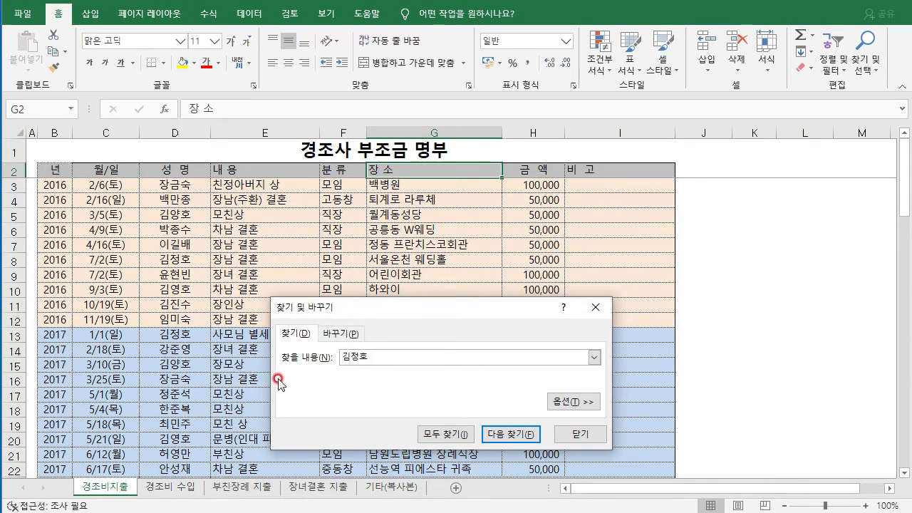
left_click(428, 433)
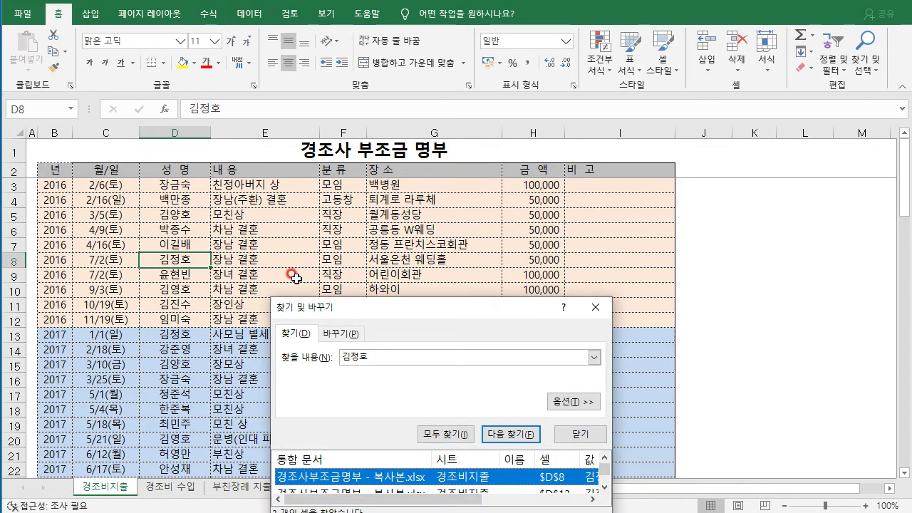
Reposition the Find dialog and enlarge its results list to show all three matches
left_click_drag(390, 317, 440, 215)
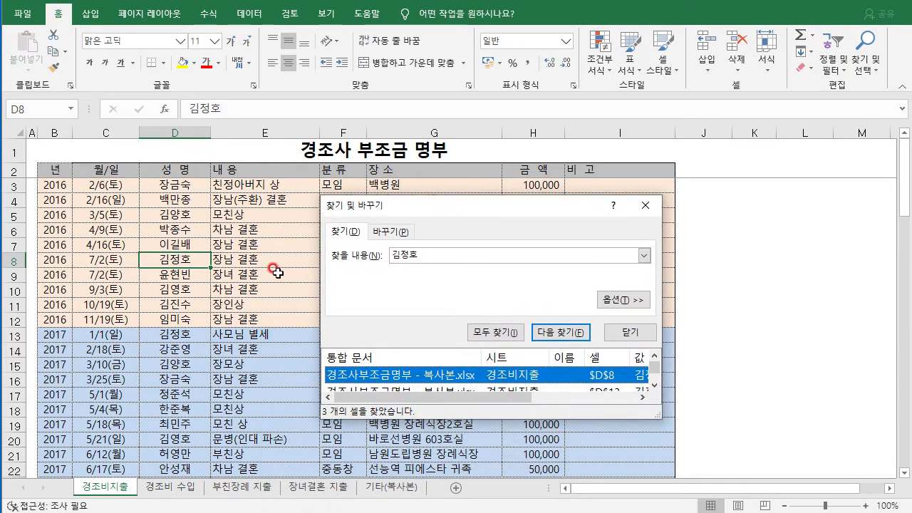
left_click(162, 260)
mouse_move(466, 206)
left_mouse_down()
mouse_move(472, 279)
mouse_move(576, 265)
mouse_move(583, 222)
left_mouse_up()
left_click(541, 426)
left_click_drag(541, 427, 541, 463)
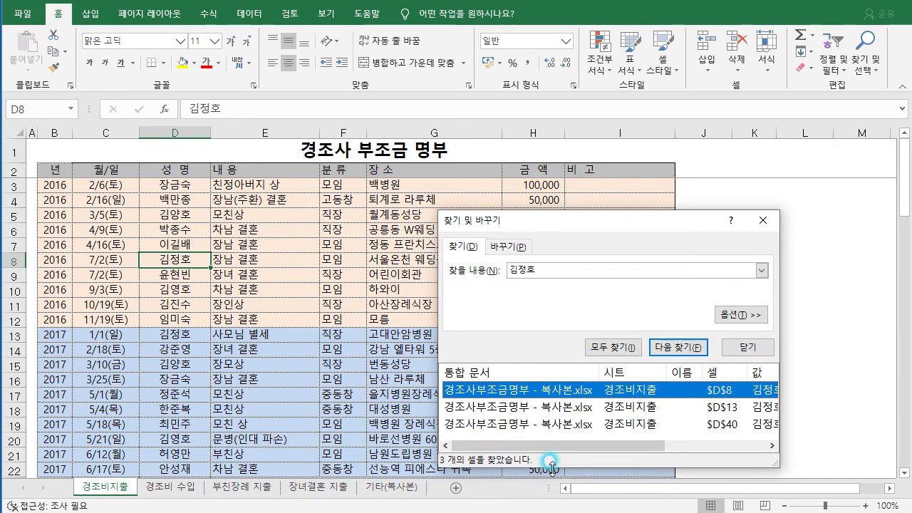
Visit the matches at D13, D40 and D8, then close the Find dialog
left_click(483, 413)
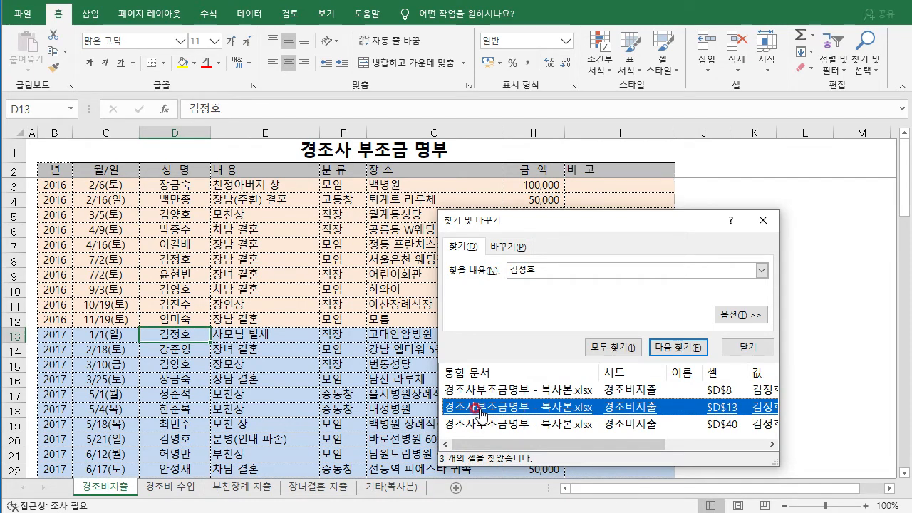
left_click(468, 402)
left_click(469, 425)
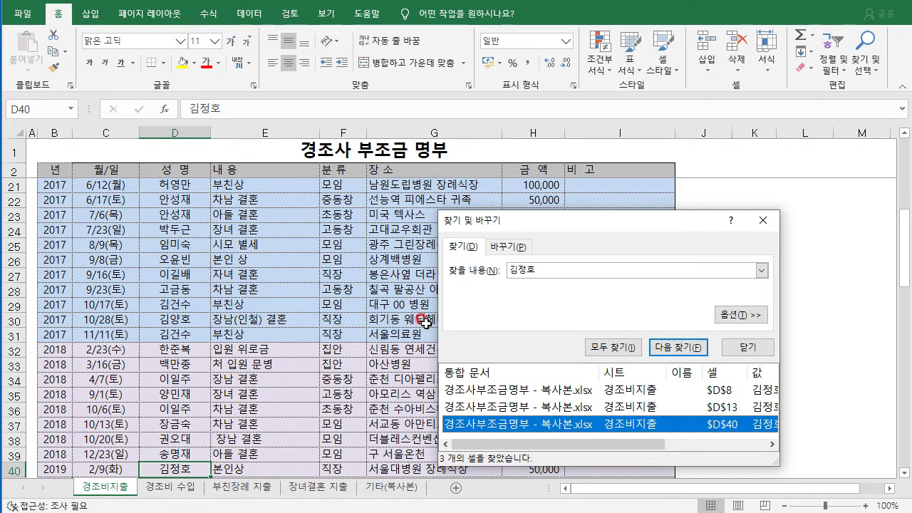
left_click(470, 389)
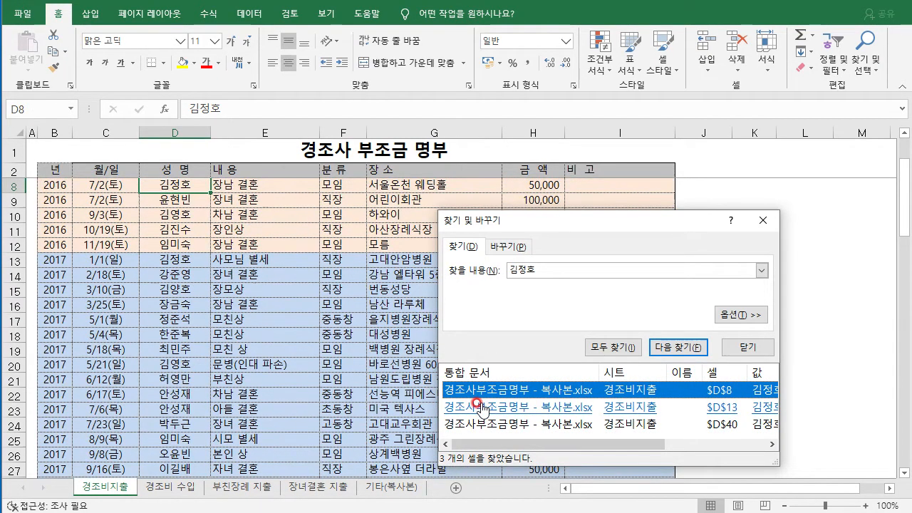
left_click(476, 407)
left_click(490, 426)
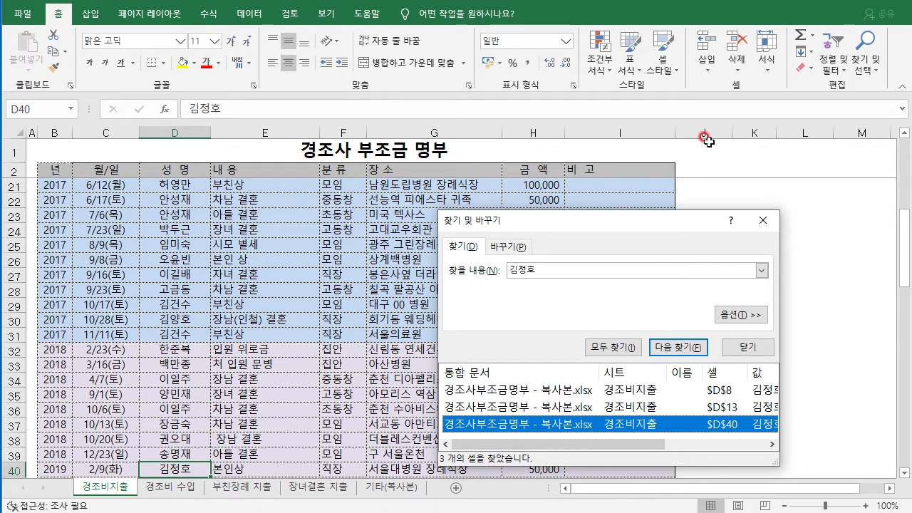
left_click(761, 224)
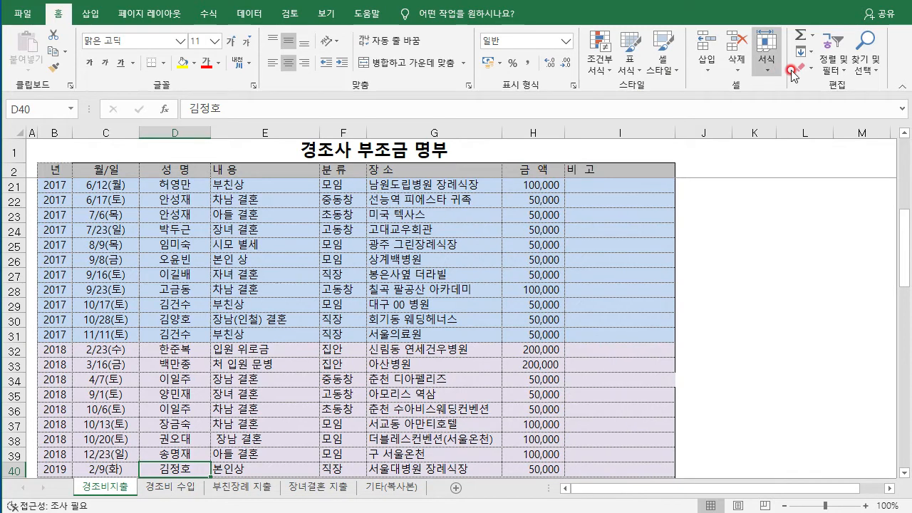
left_click(831, 71)
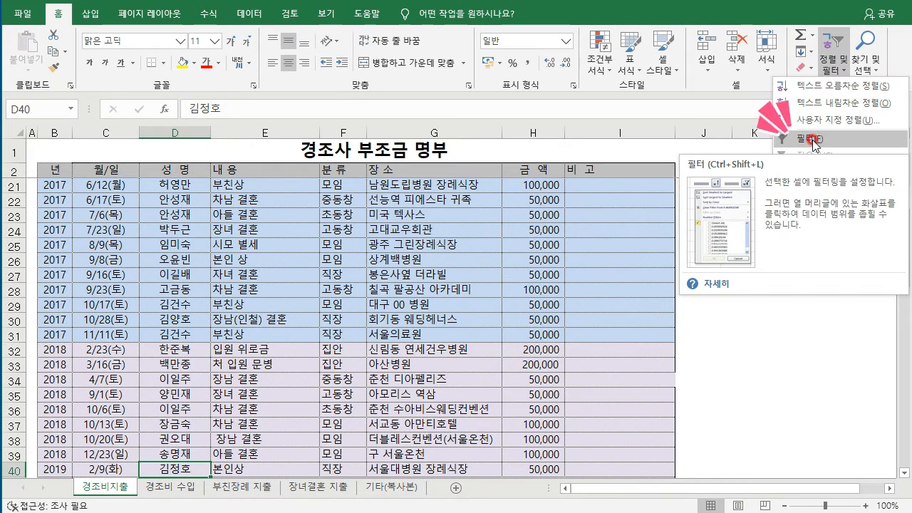
left_click(814, 140)
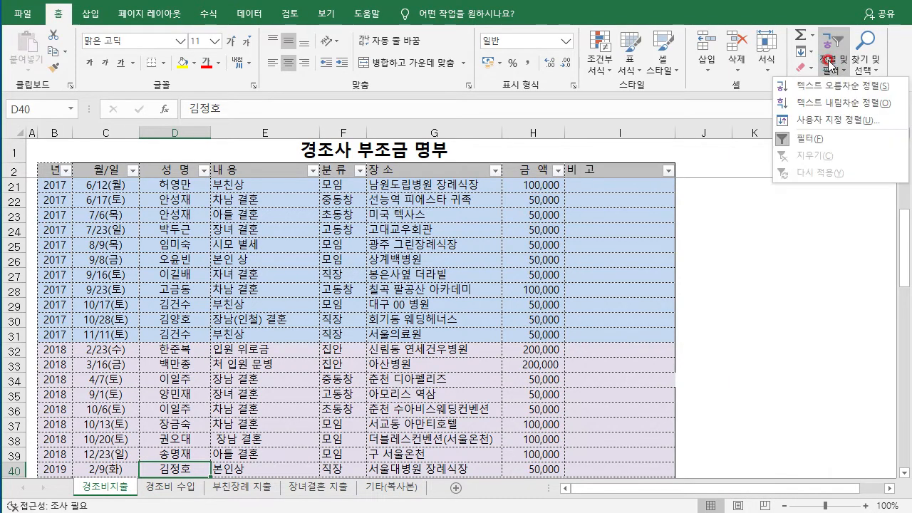
left_click(802, 137)
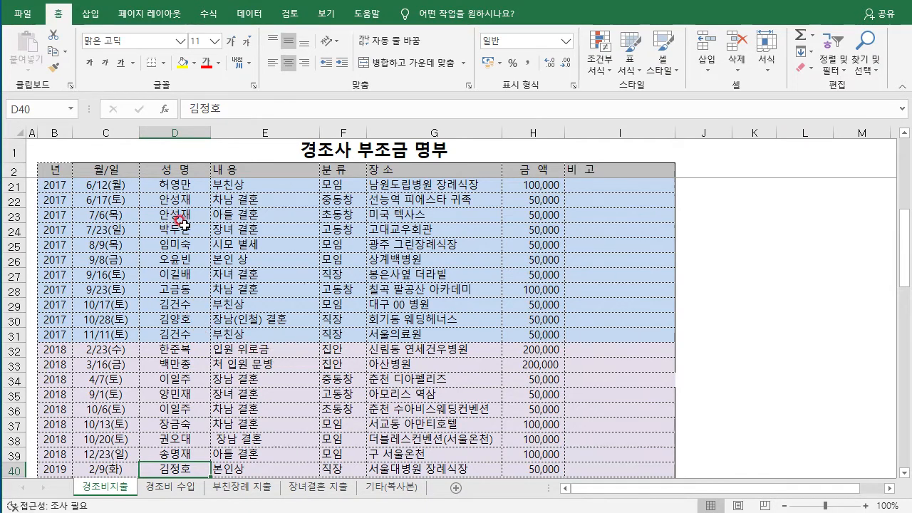
left_click_drag(154, 170, 329, 171)
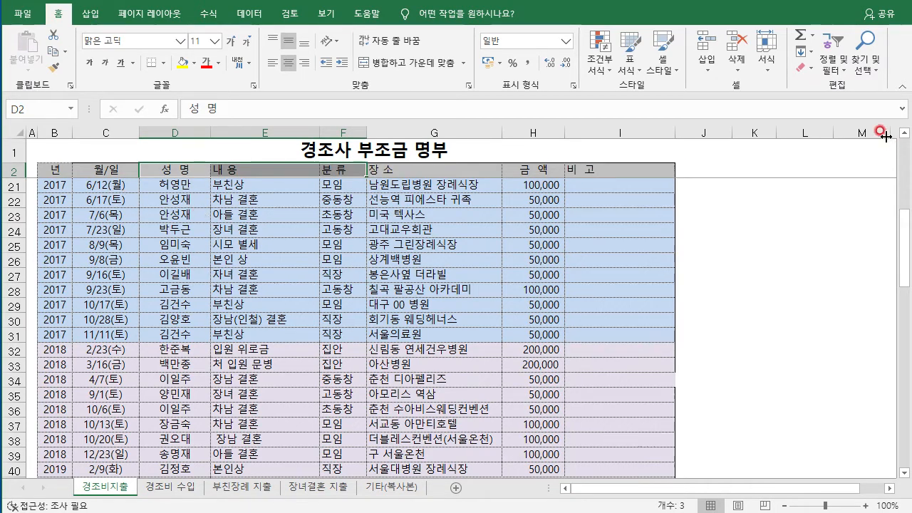
Turn on header filters and filter 성 명 to only the searched person's three rows
left_click(841, 70)
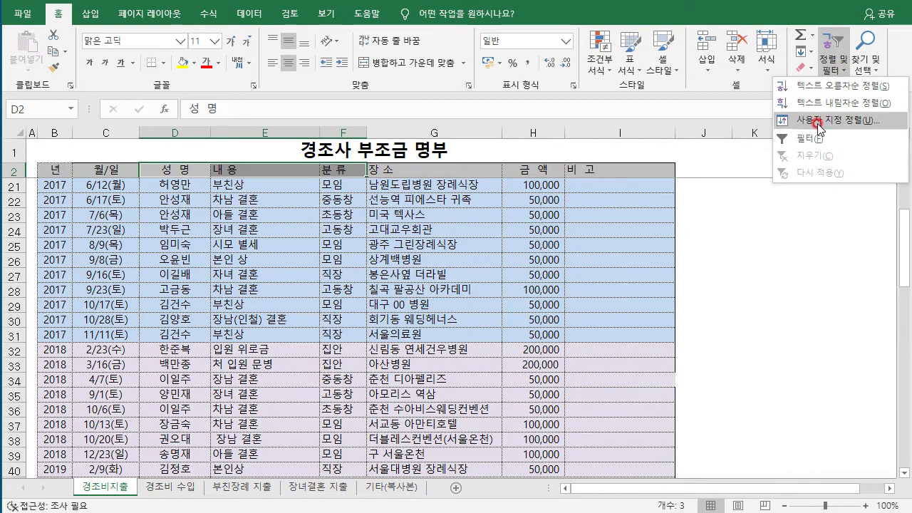
left_click(818, 138)
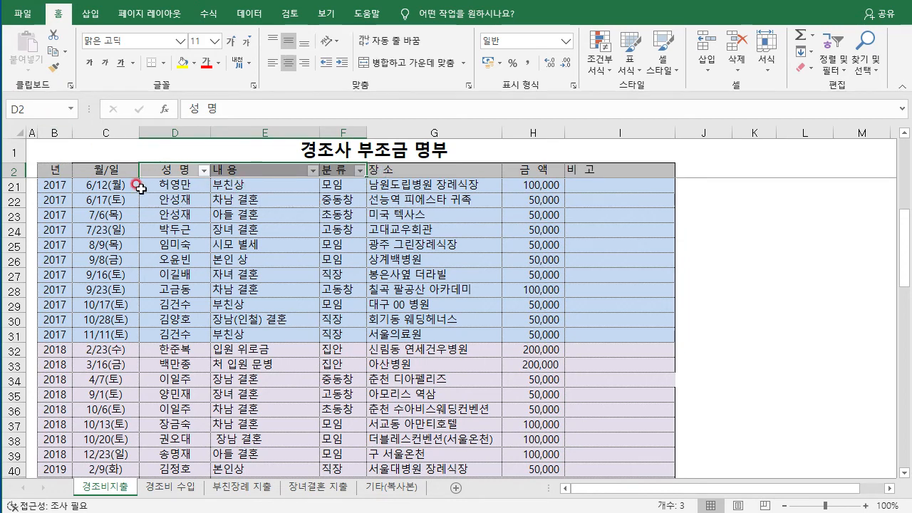
left_click(203, 171)
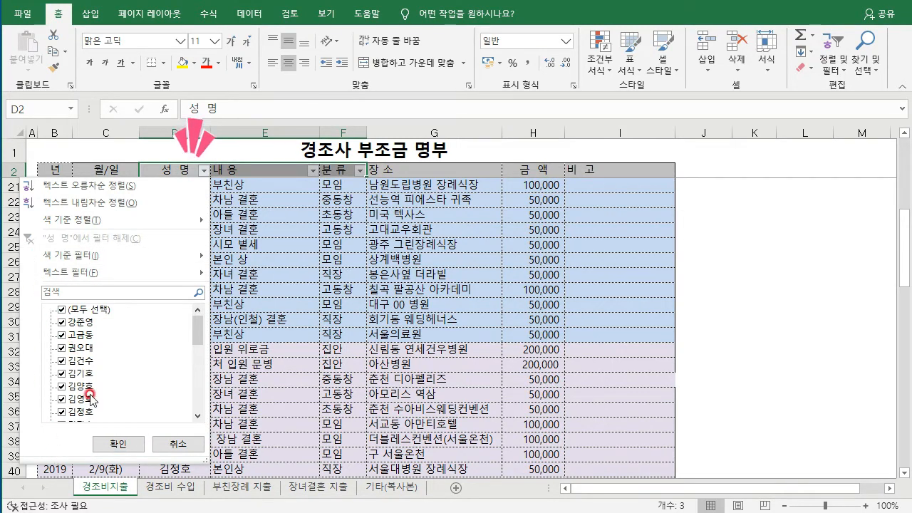
left_click(63, 311)
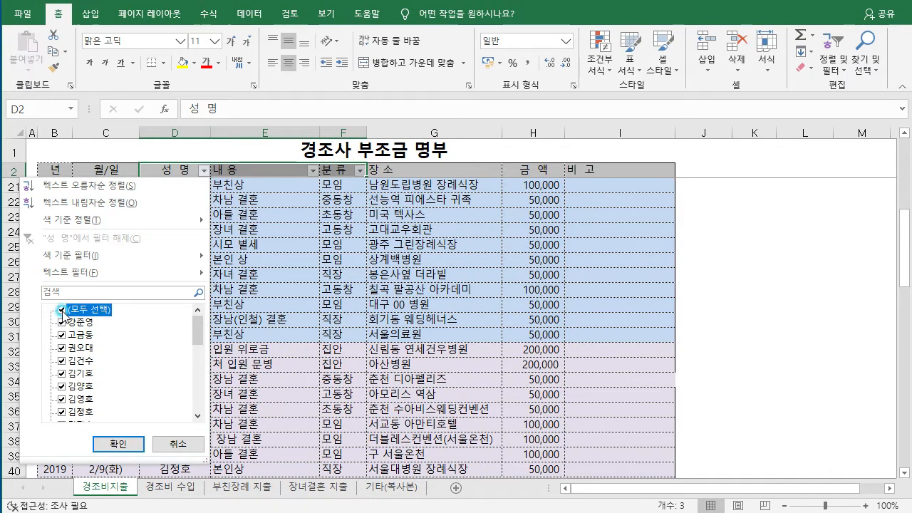
left_click(75, 411)
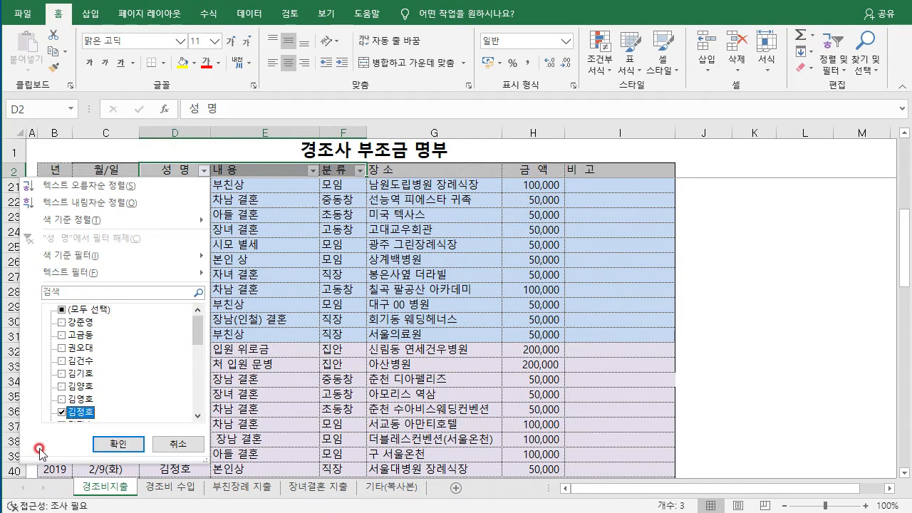
left_click(121, 445)
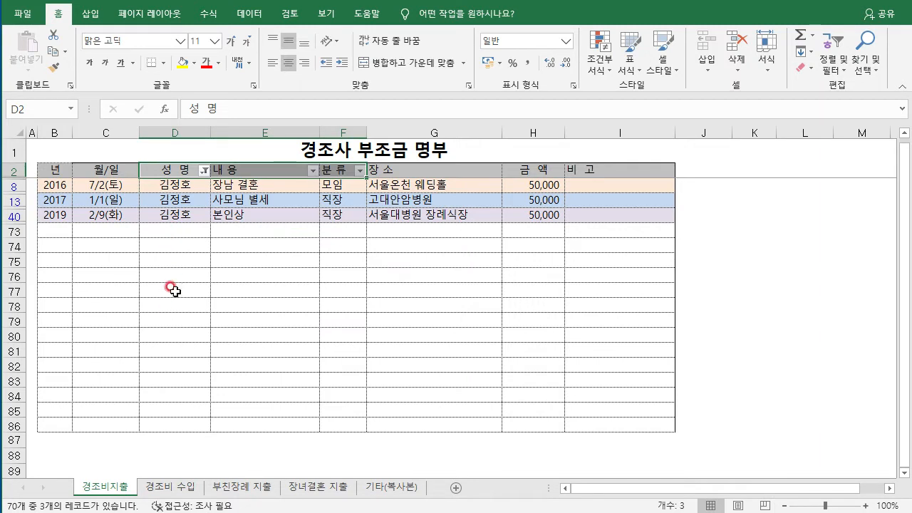
Reselect all names in the 성 명 filter so every row shows again
left_click(204, 170)
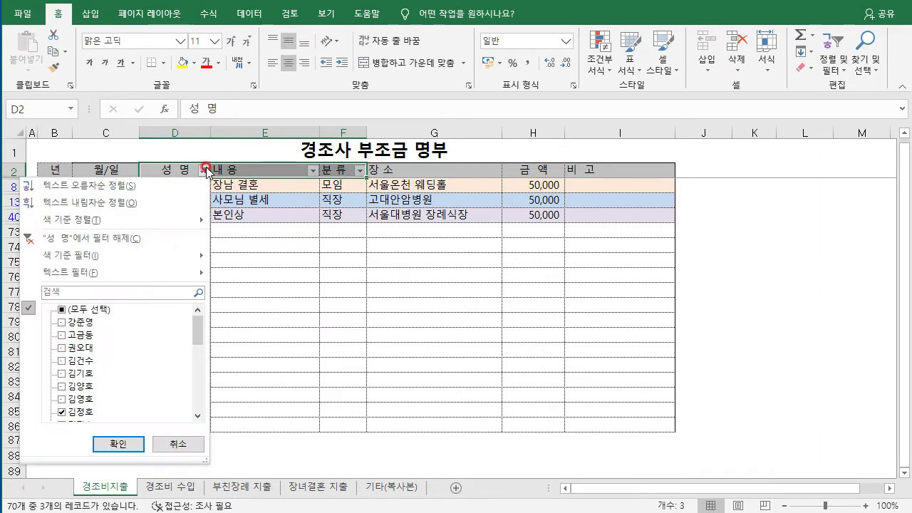
left_click(64, 309)
left_click(100, 444)
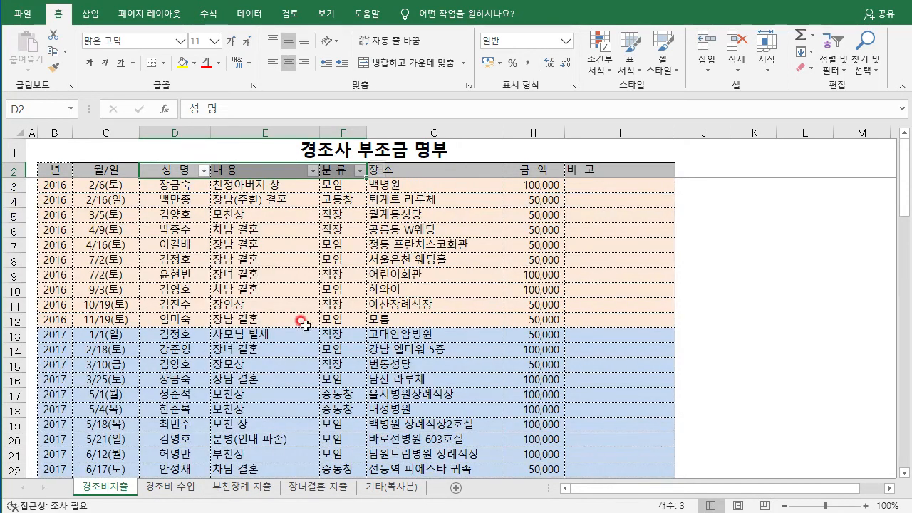
Filter the 분류 column to show only the 모임 rows and scroll through them
left_click(359, 170)
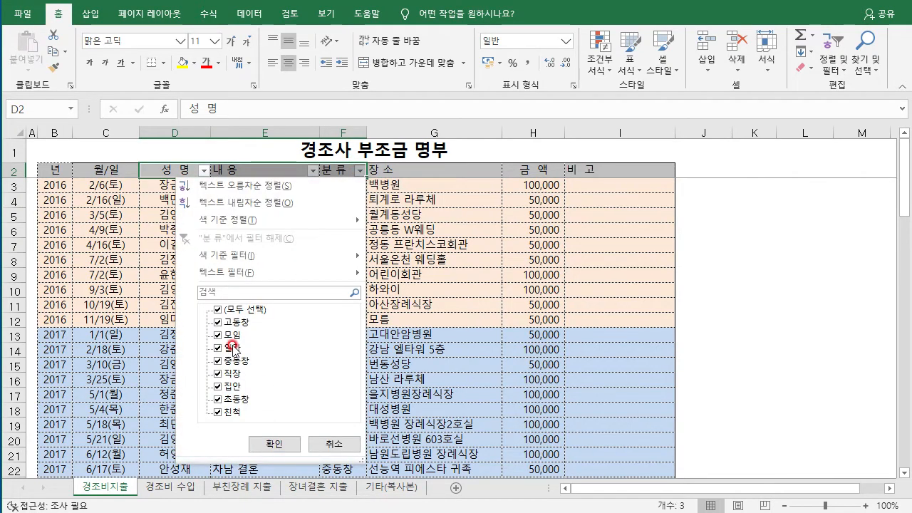
left_click(232, 311)
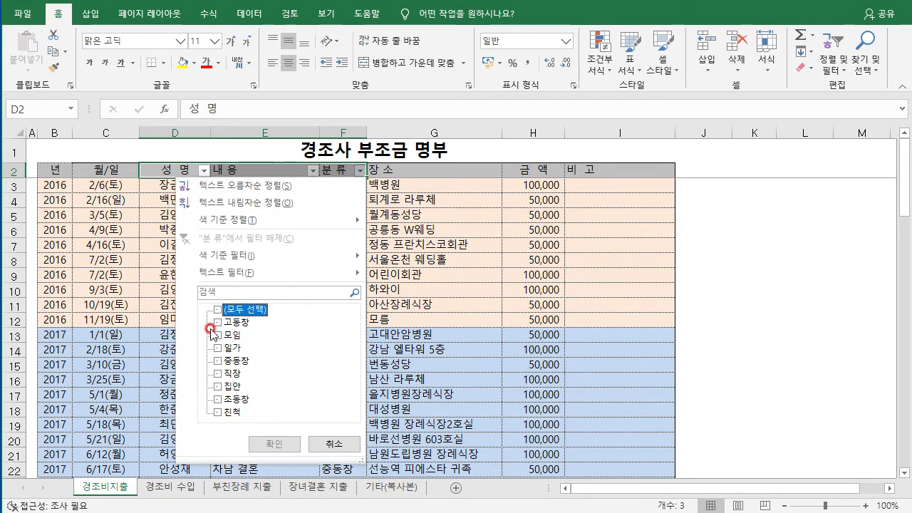
left_click(227, 335)
left_click(272, 446)
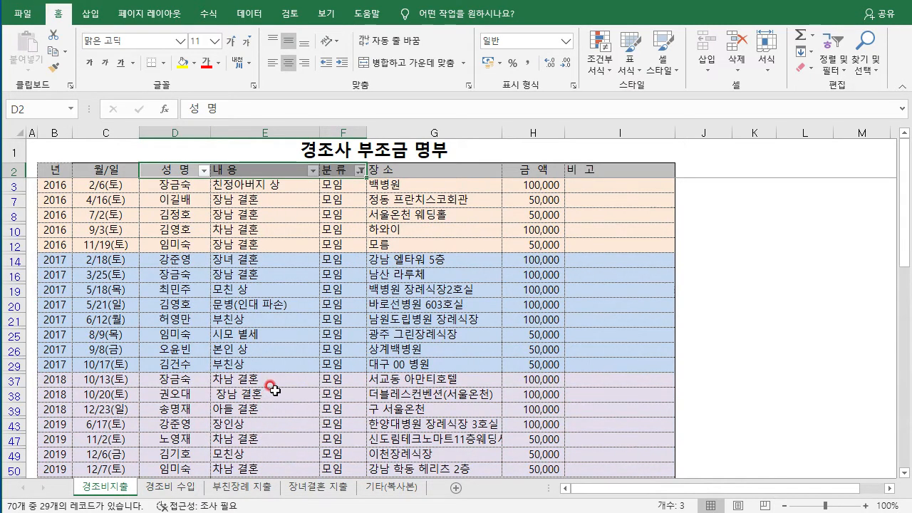
scroll(274, 389, "down", 6)
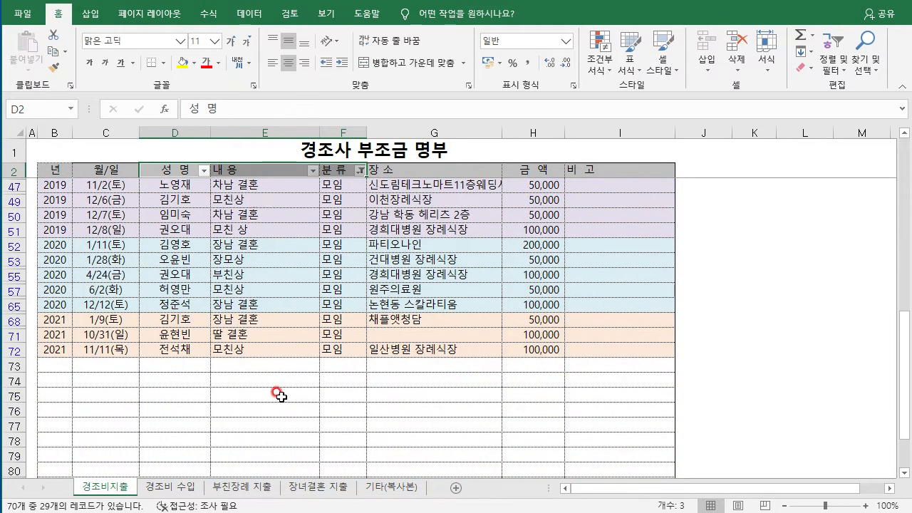
scroll(284, 386, "up", 2)
scroll(284, 386, "up", 4)
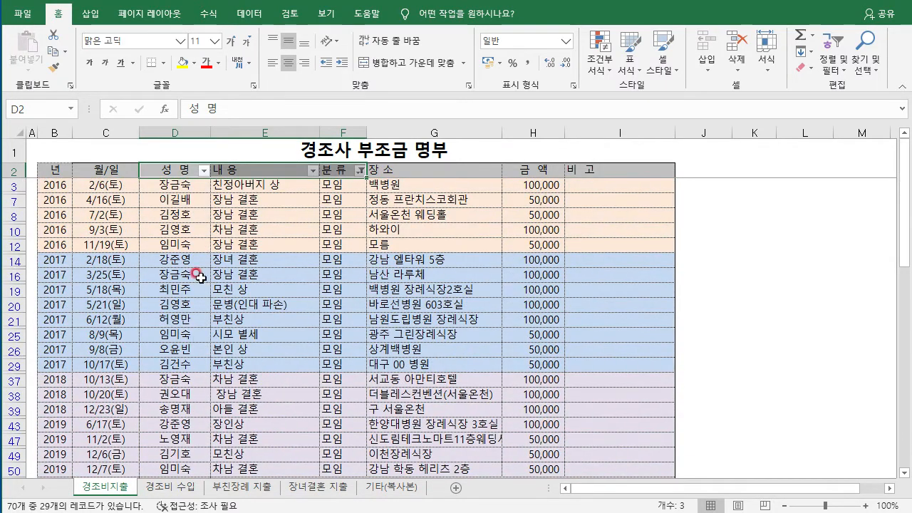
Switch the 분류 filter from 모임 to 고동창
left_click(360, 170)
left_click(217, 334)
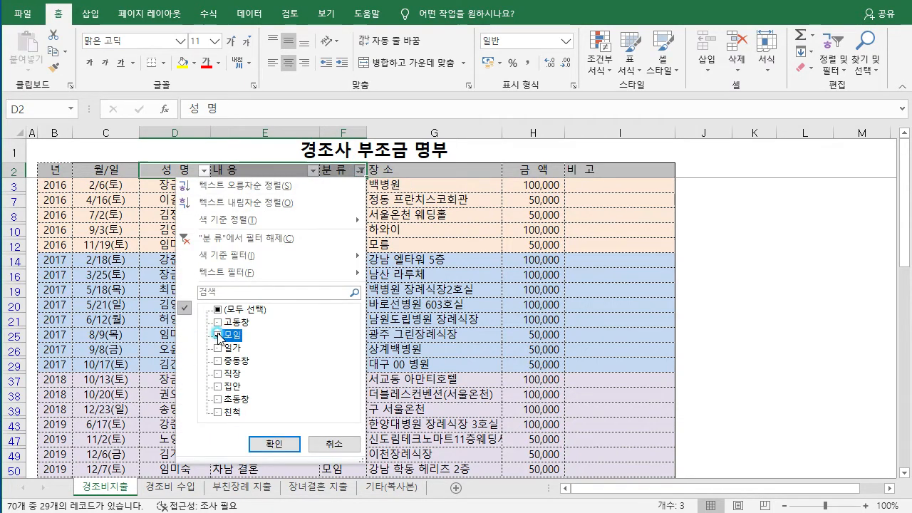
left_click(216, 319)
left_click(275, 446)
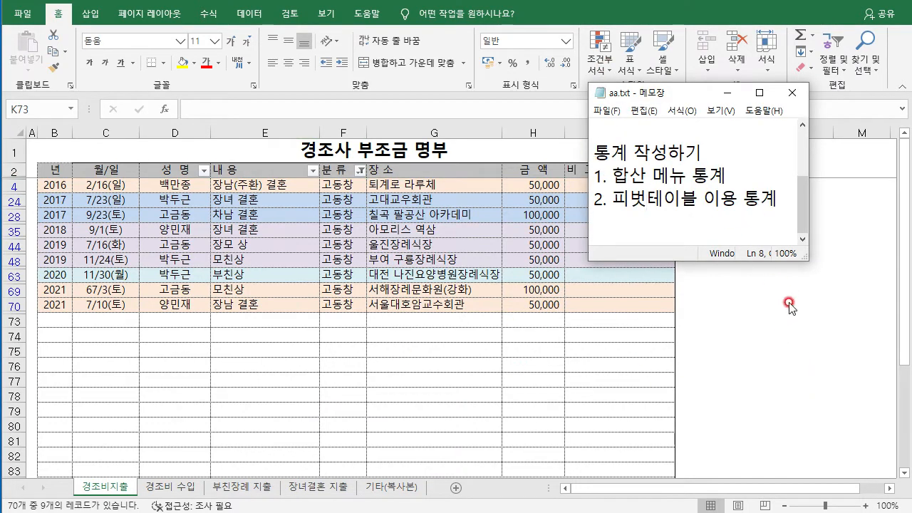
left_click_drag(610, 175, 759, 191)
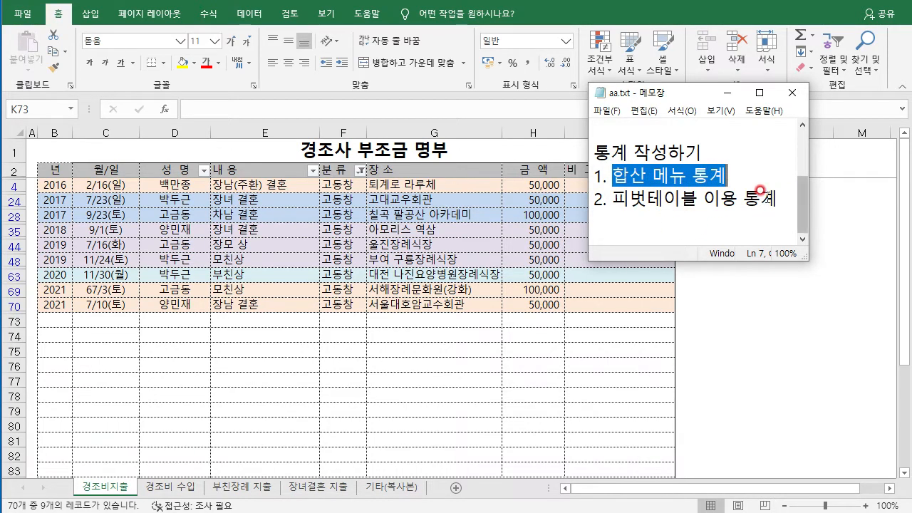
left_click_drag(610, 198, 771, 210)
left_click(646, 250)
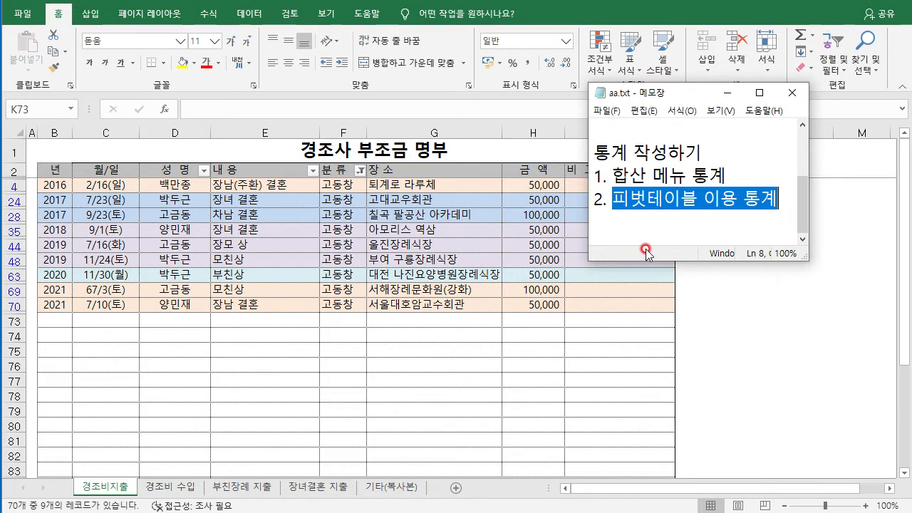
left_click(752, 321)
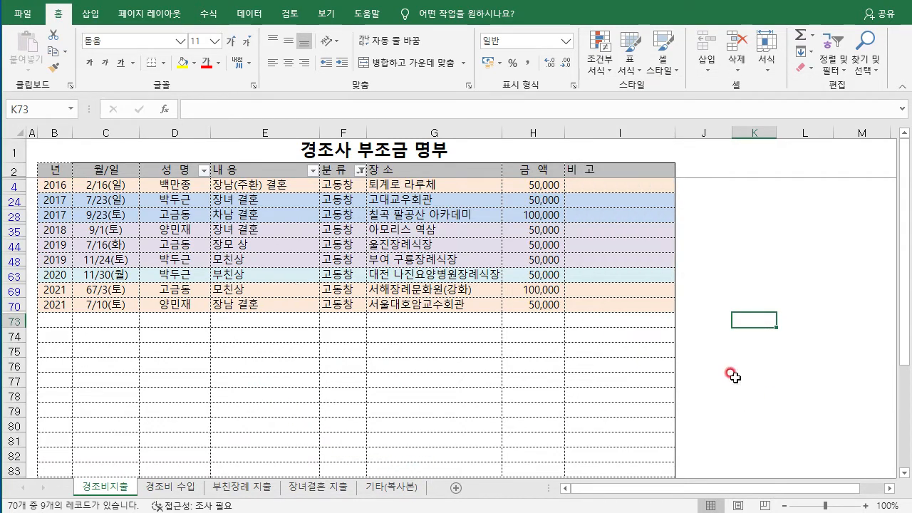
left_click(535, 185)
left_click_drag(531, 208, 529, 333)
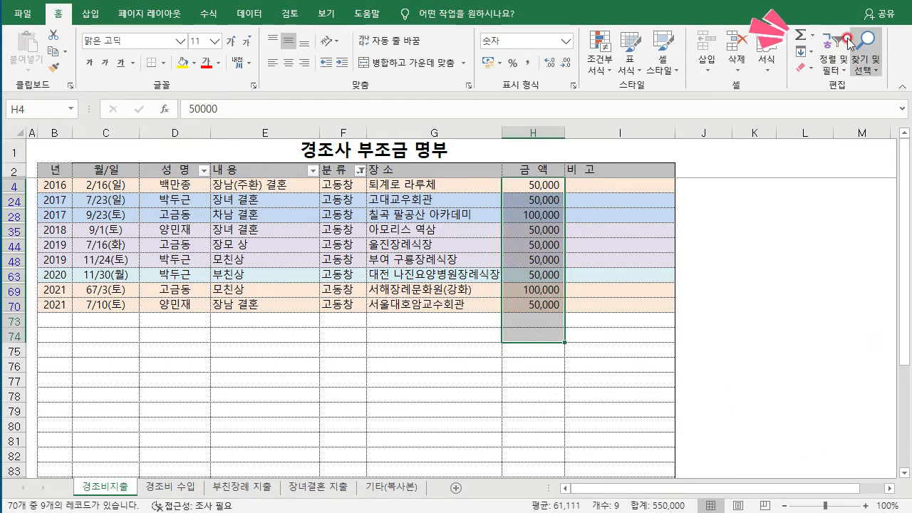
left_click(800, 36)
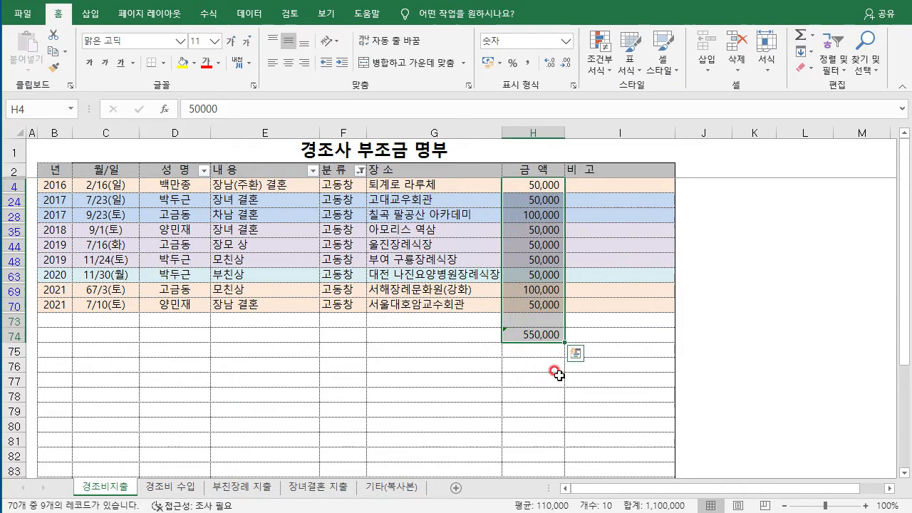
key("ctrl+z")
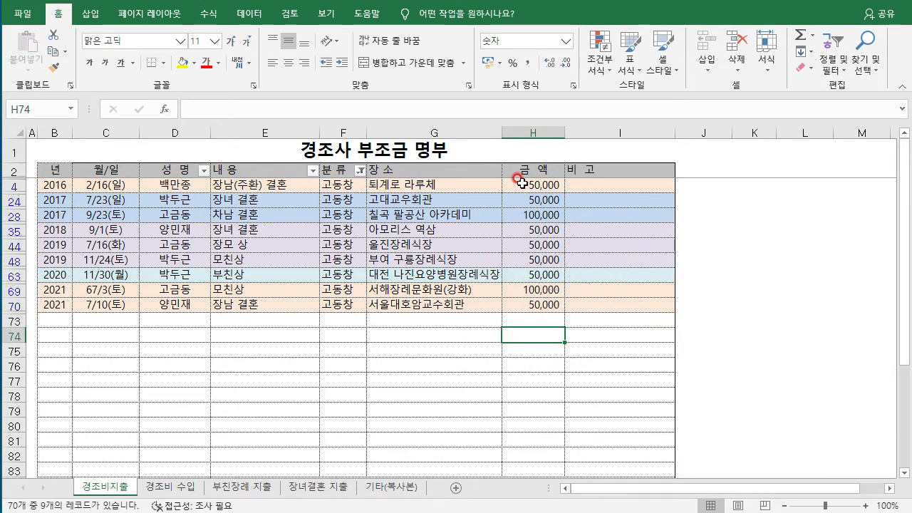
left_click(522, 184)
left_click_drag(522, 184, 545, 318)
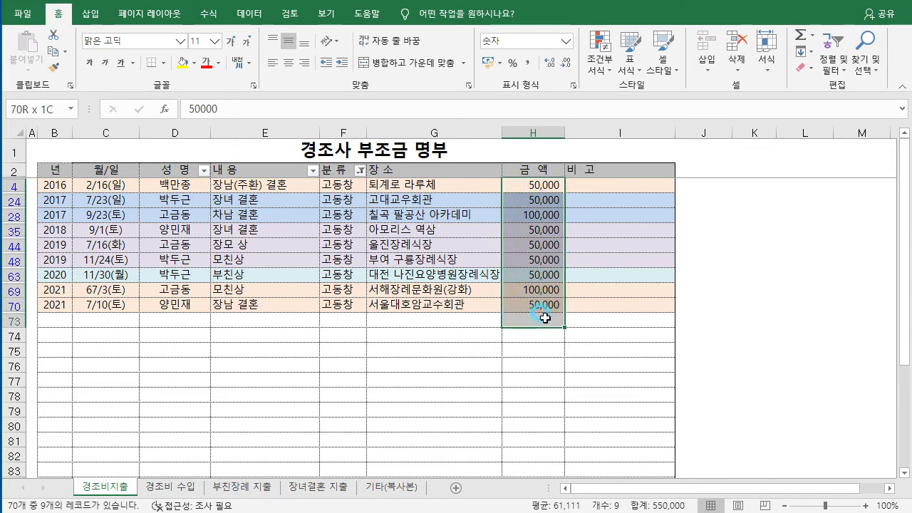
left_click_drag(545, 325, 547, 332)
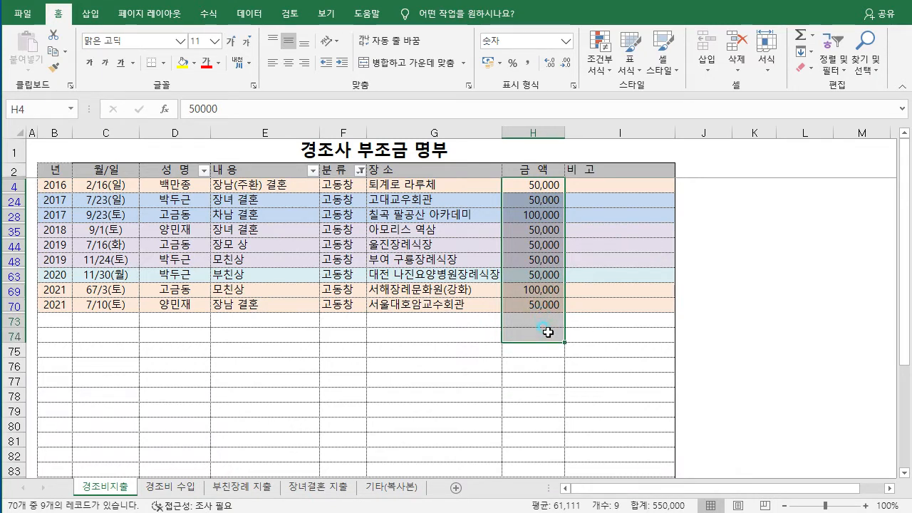
left_click(799, 35)
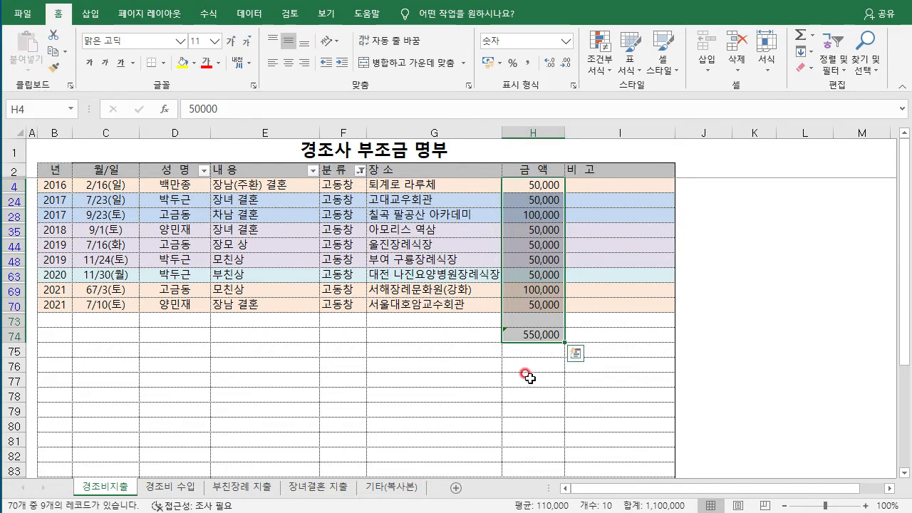
left_click(812, 36)
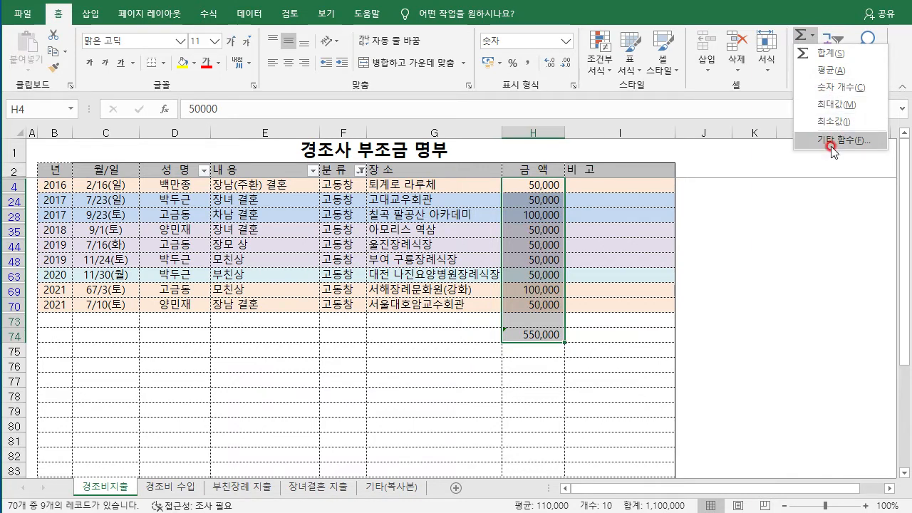
left_click(629, 407)
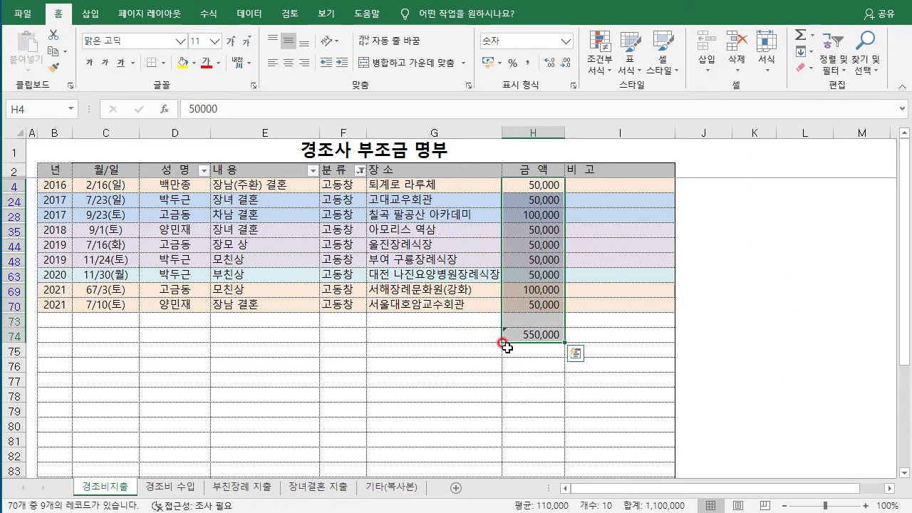
left_click(527, 334)
key("Delete")
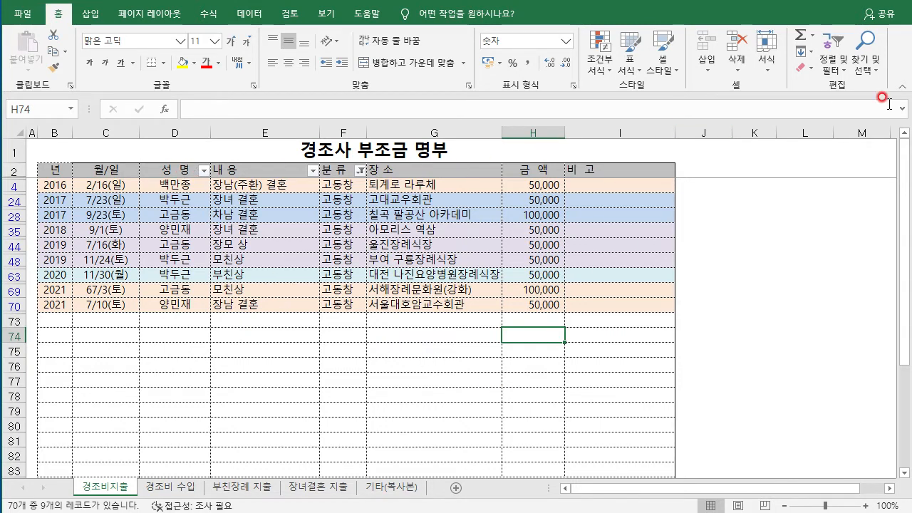
left_click(832, 68)
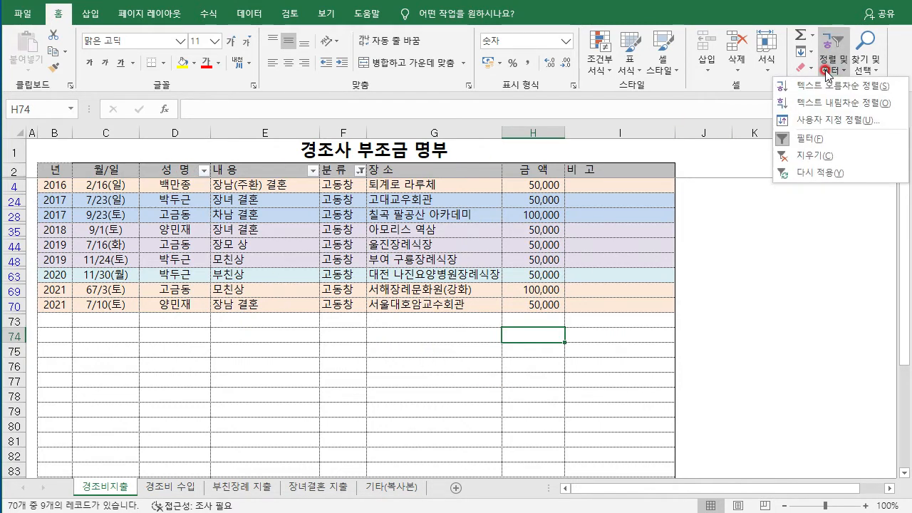
Turn off filtering to show all rows, then start a new PivotTable from the Insert tab
left_click(807, 145)
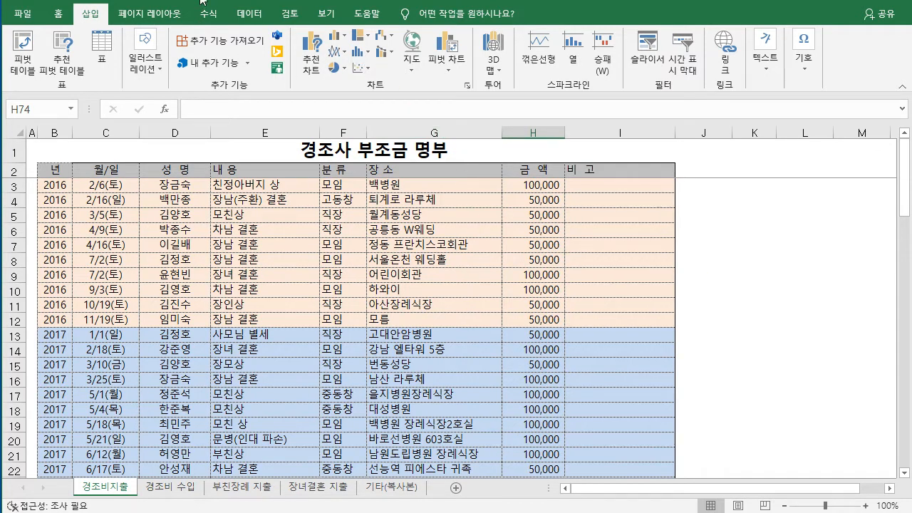
left_click(59, 16)
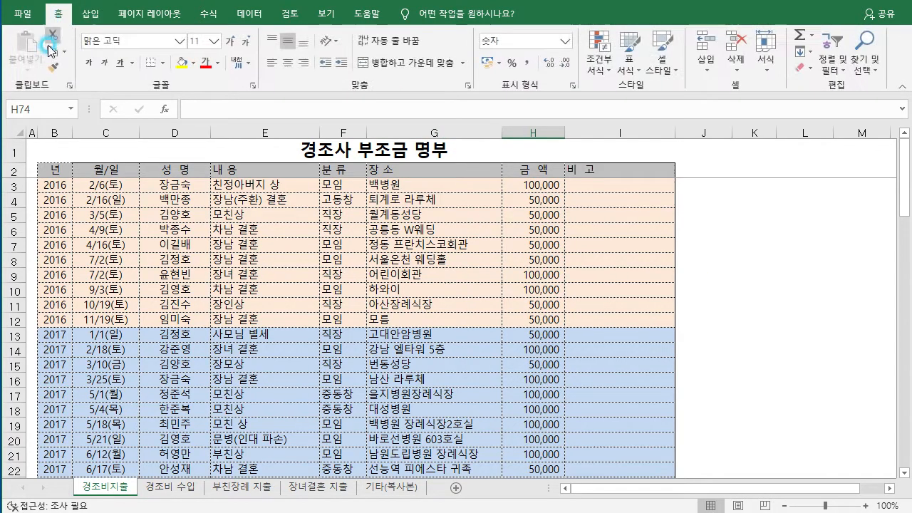
left_click(91, 16)
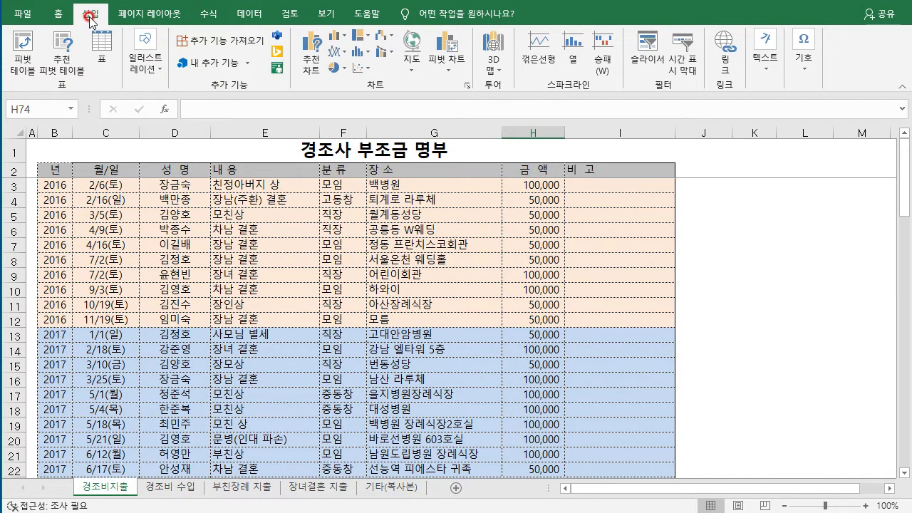
left_click(23, 63)
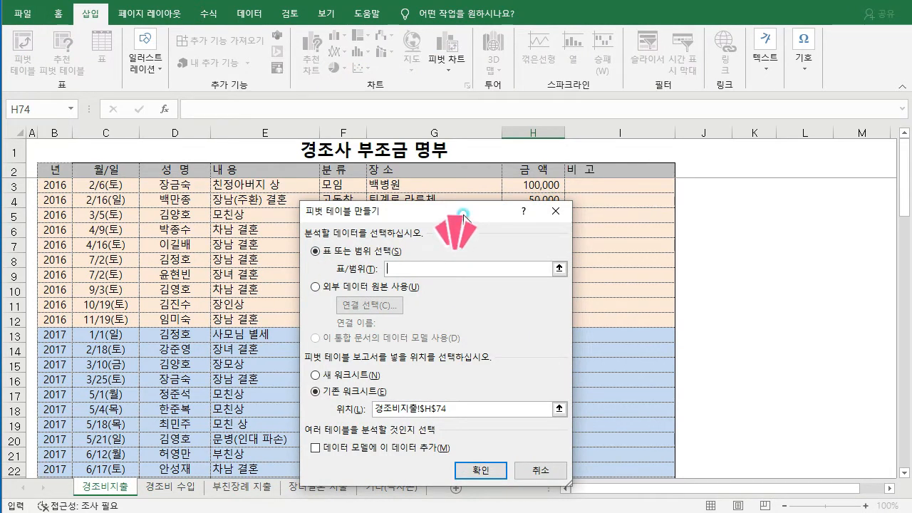
Create a pivot table from 경조비지출!$B$2:$H$72 on a new worksheet
left_click_drag(466, 209, 768, 201)
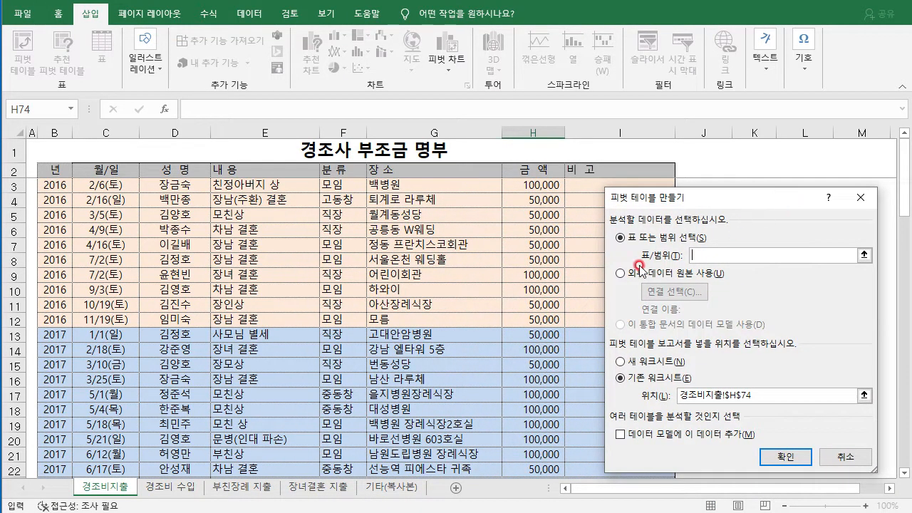
left_click_drag(45, 164, 522, 426)
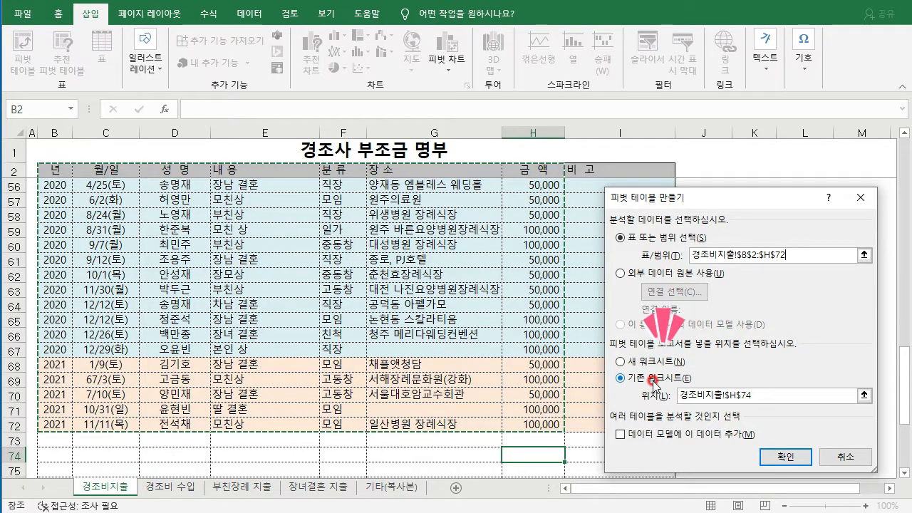
left_click(620, 362)
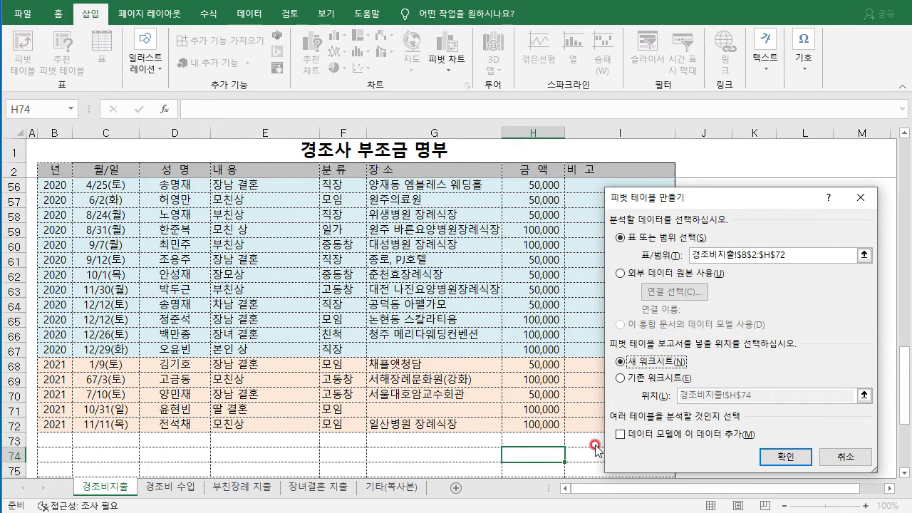
left_click(779, 458)
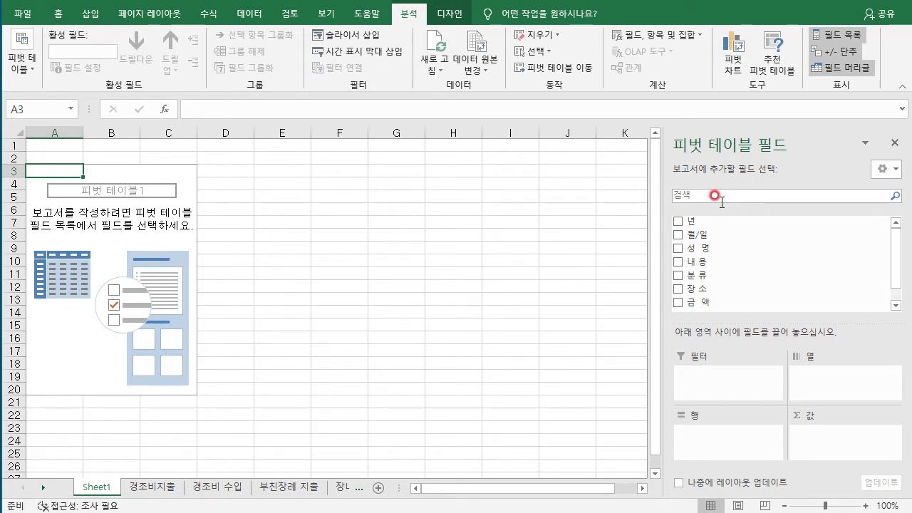
Put 년 in Rows, sum 금액 in Values, and spread 분류 across Columns
mouse_move(675, 228)
left_mouse_down()
mouse_move(689, 220)
mouse_move(698, 260)
mouse_move(698, 377)
mouse_move(711, 442)
mouse_move(708, 434)
left_mouse_up()
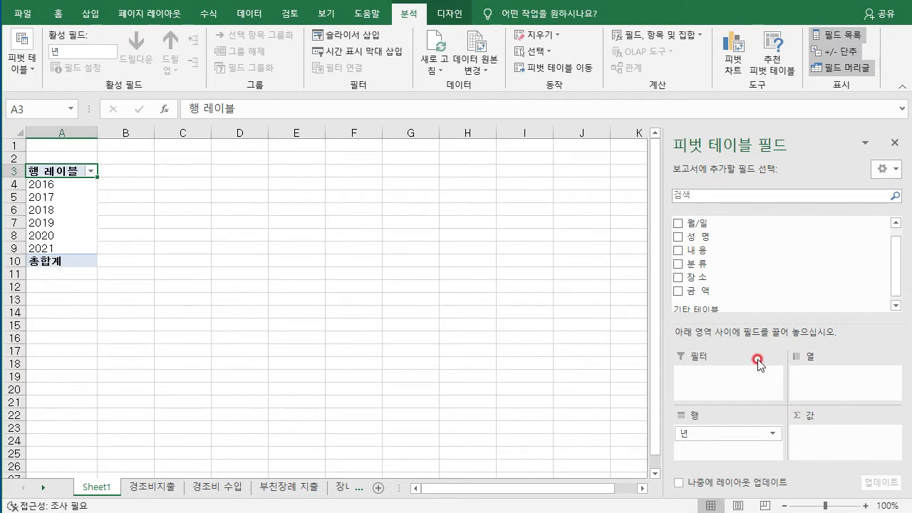
left_click_drag(688, 294, 809, 417)
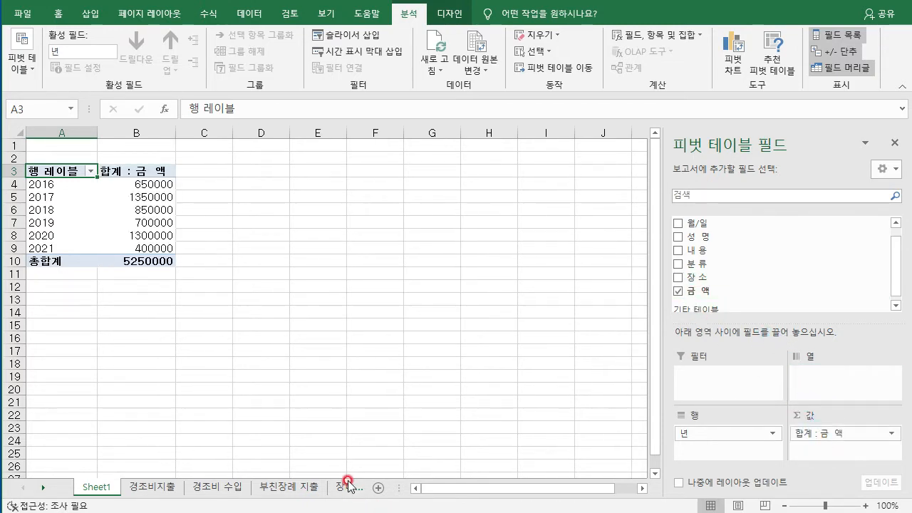
left_click(32, 170)
mouse_move(136, 183)
left_click_drag(685, 266, 820, 379)
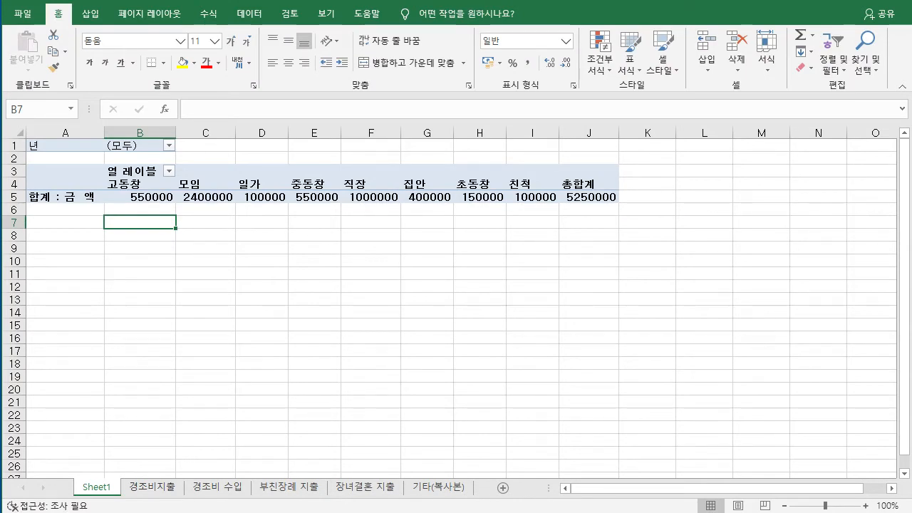
left_click(232, 488)
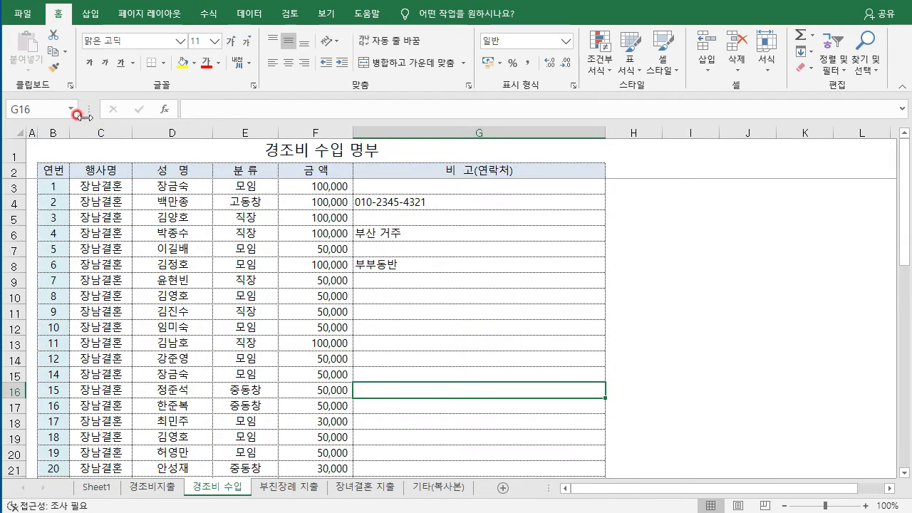
Review the 행사명, 성 명, 분 류 and 금 액 headers and scroll down to the row 38 모친상 entry
left_click(79, 171)
left_click(164, 172)
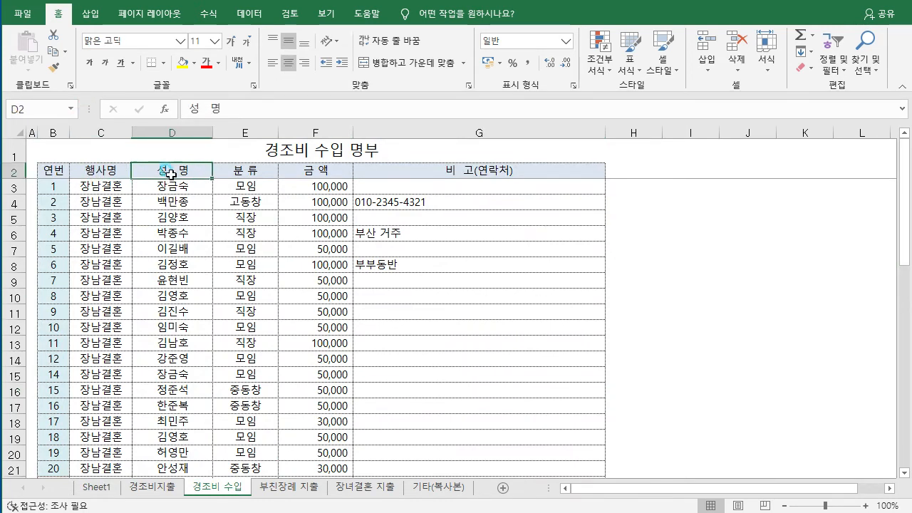
left_click(245, 171)
left_click(328, 171)
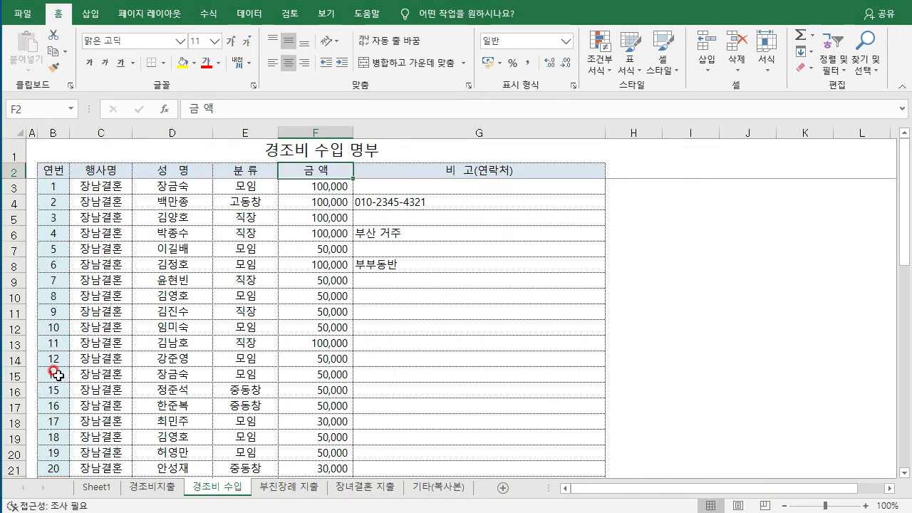
scroll(62, 284, "down", 1)
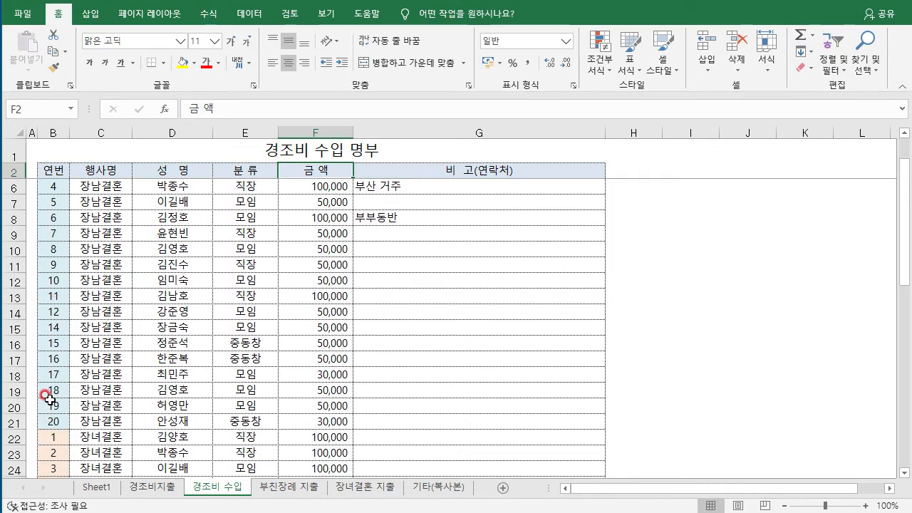
scroll(52, 406, "down", 1)
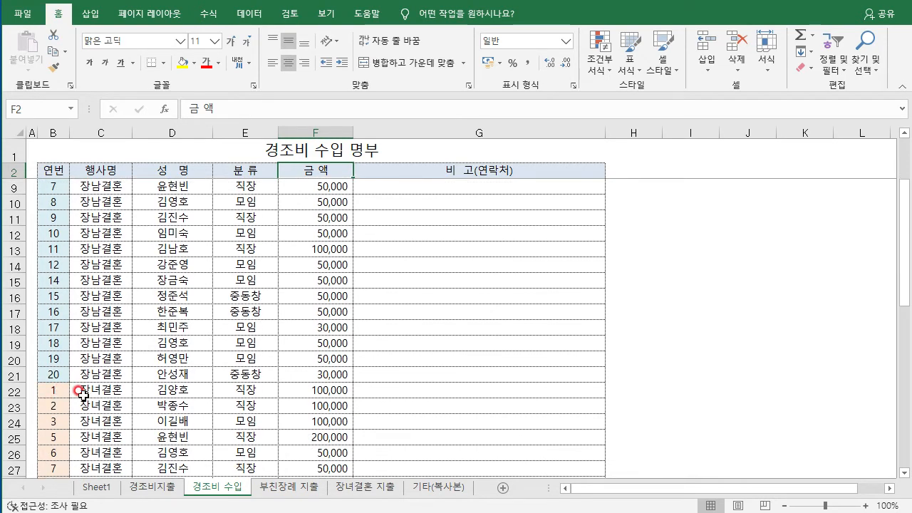
scroll(54, 386, "down", 6)
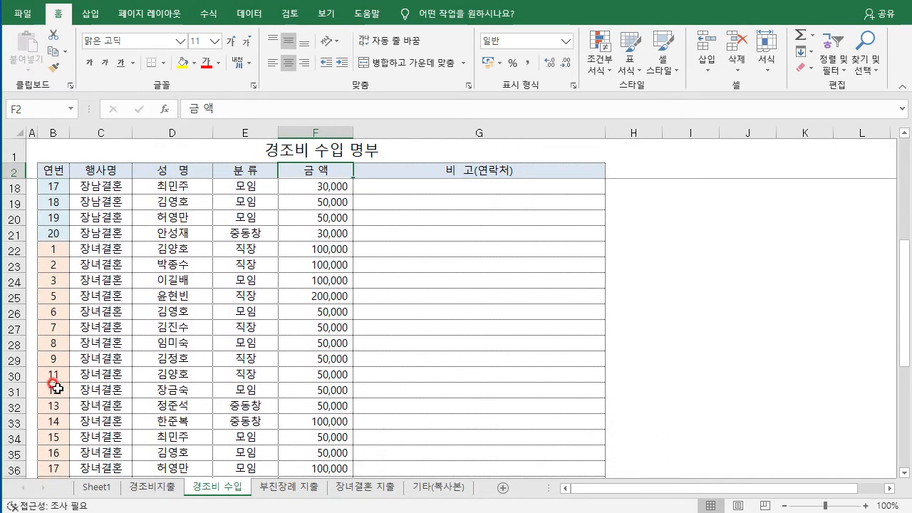
scroll(54, 385, "down", 2)
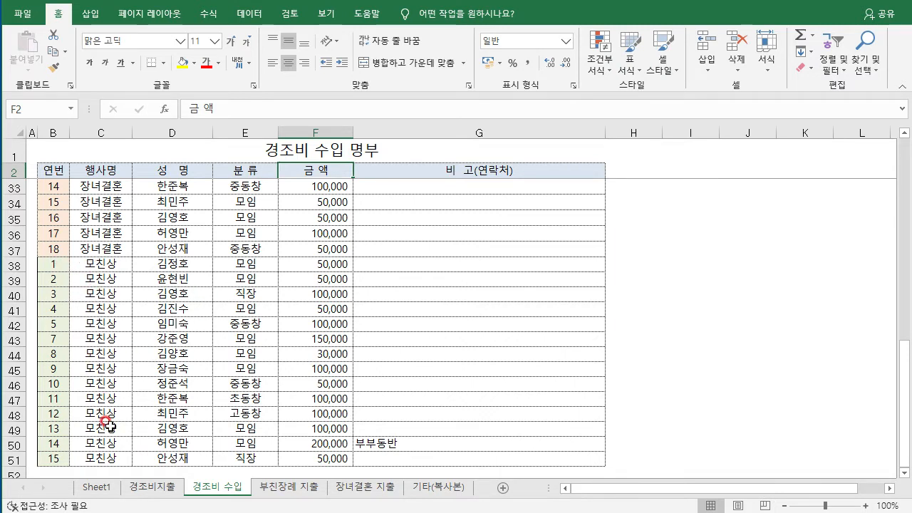
left_click_drag(50, 260, 282, 273)
left_click(55, 383)
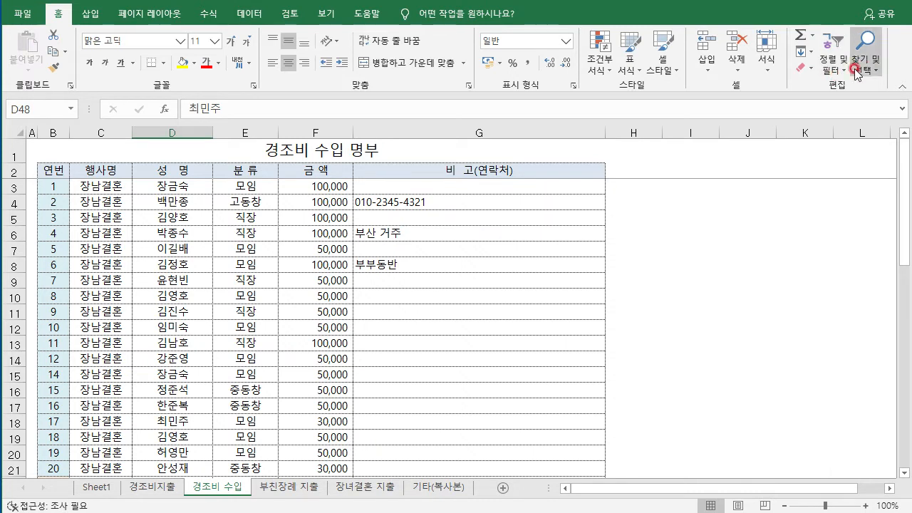
Find all cells holding the searched name and enlarge the results list
left_click(867, 44)
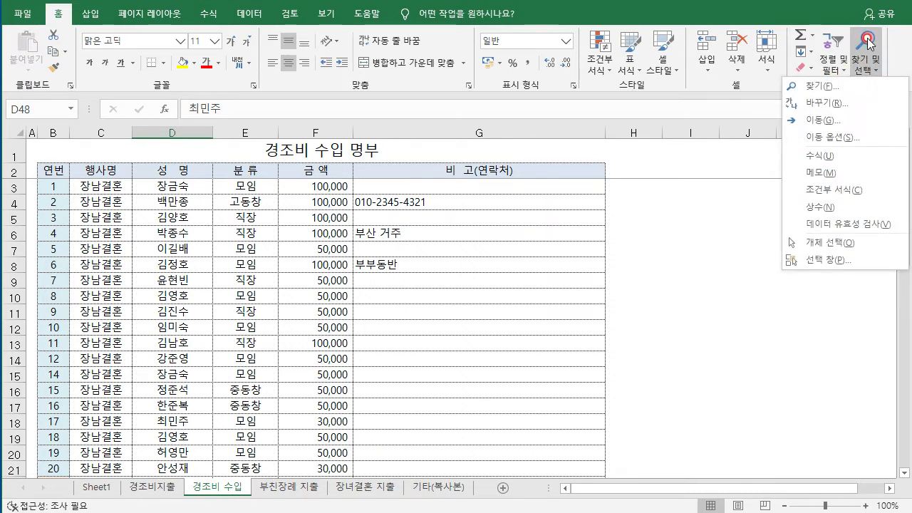
left_click(832, 84)
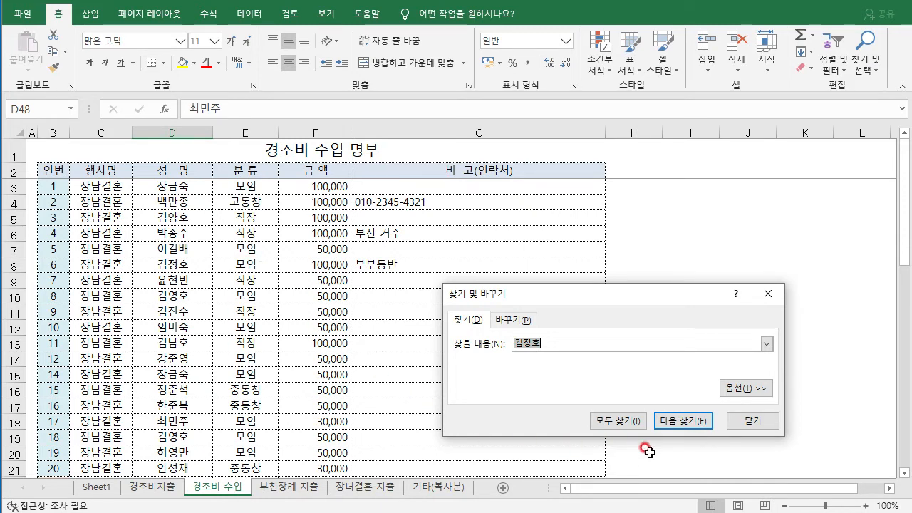
left_click(614, 421)
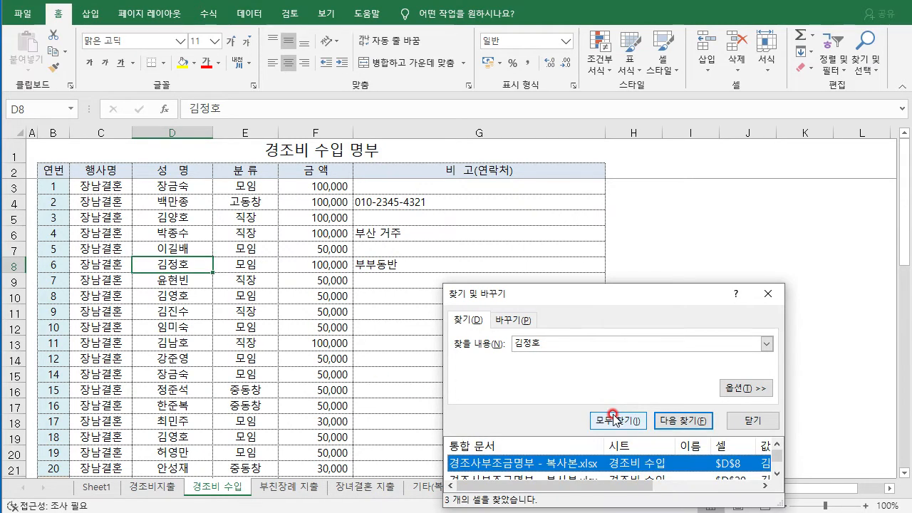
left_click_drag(563, 292, 581, 180)
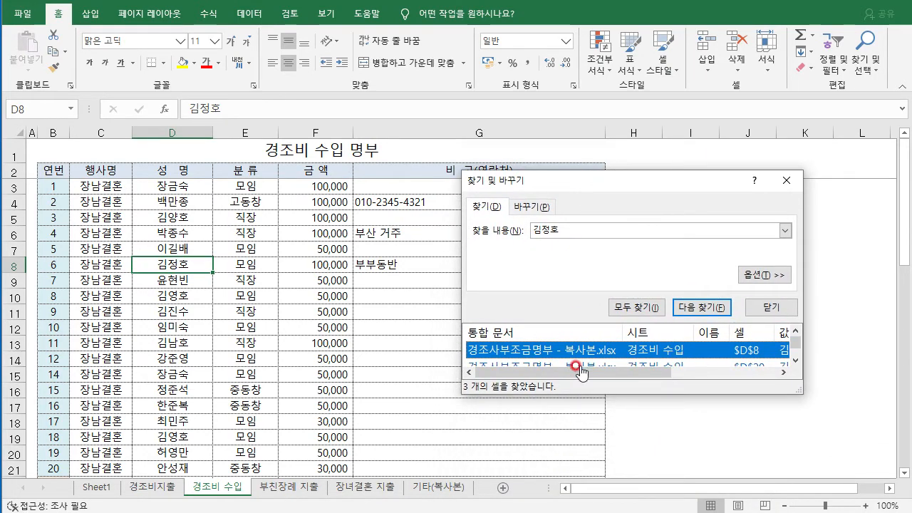
left_click_drag(595, 394, 597, 451)
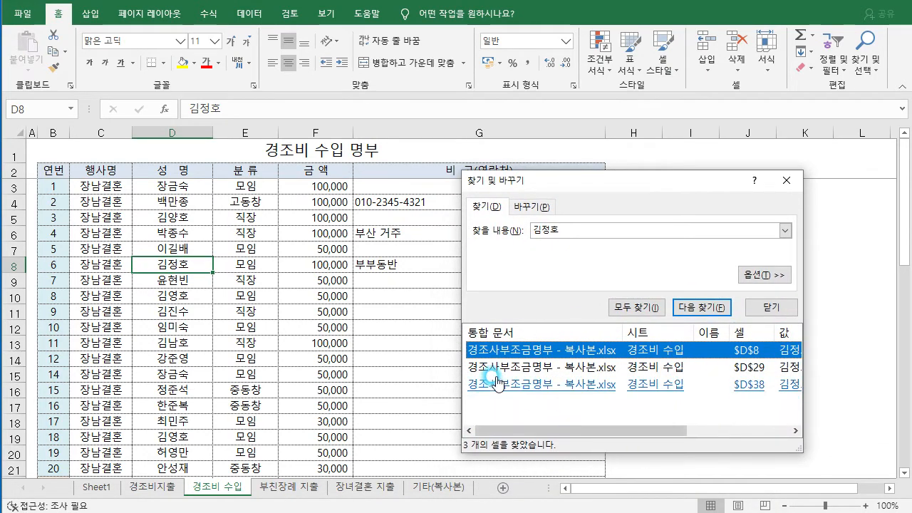
Visit the matches in rows 38, 8 and 29, then close the Find dialog
left_click(483, 384)
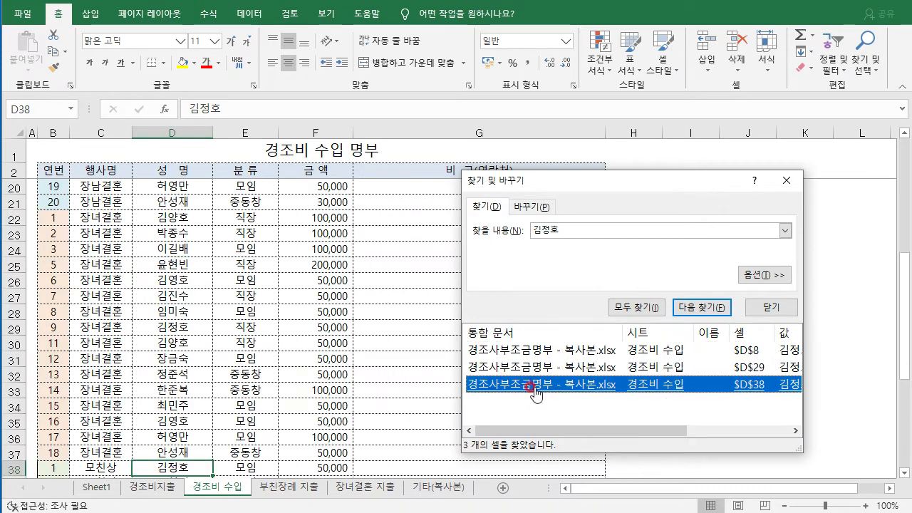
left_click(490, 350)
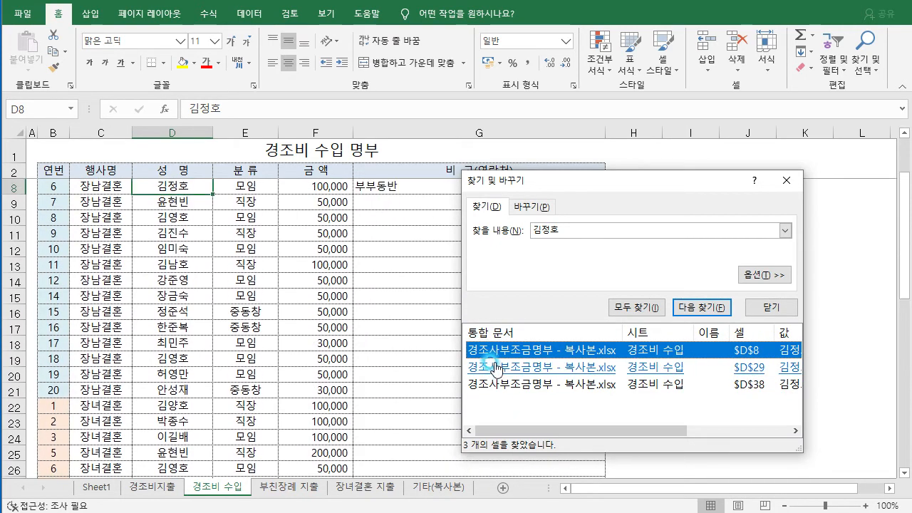
left_click(490, 367)
left_click(492, 389)
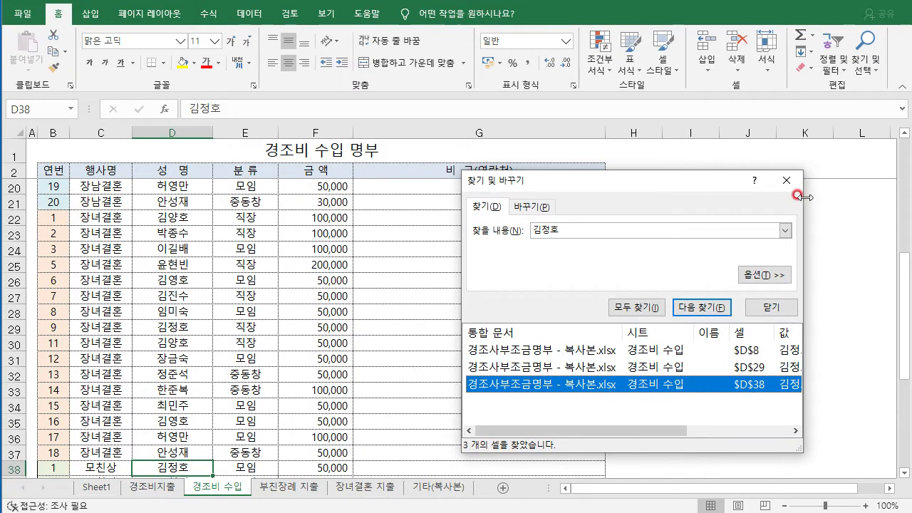
left_click(782, 181)
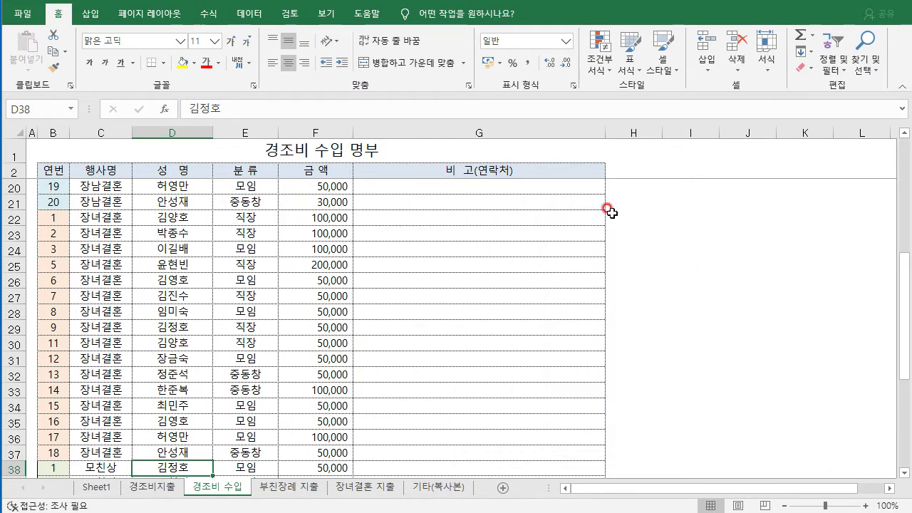
left_click(191, 172)
Select the 성 명 and 분 류 headers and turn on filtering
left_click_drag(191, 172, 221, 171)
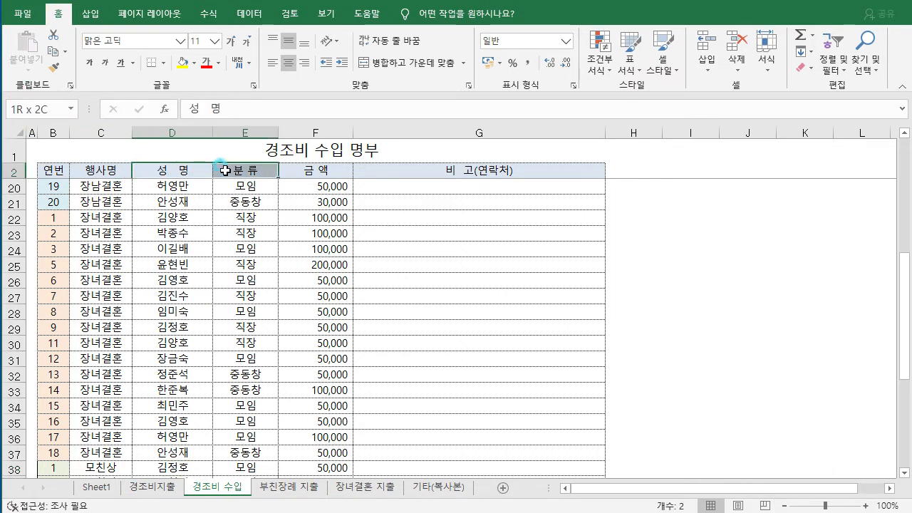
left_click(834, 65)
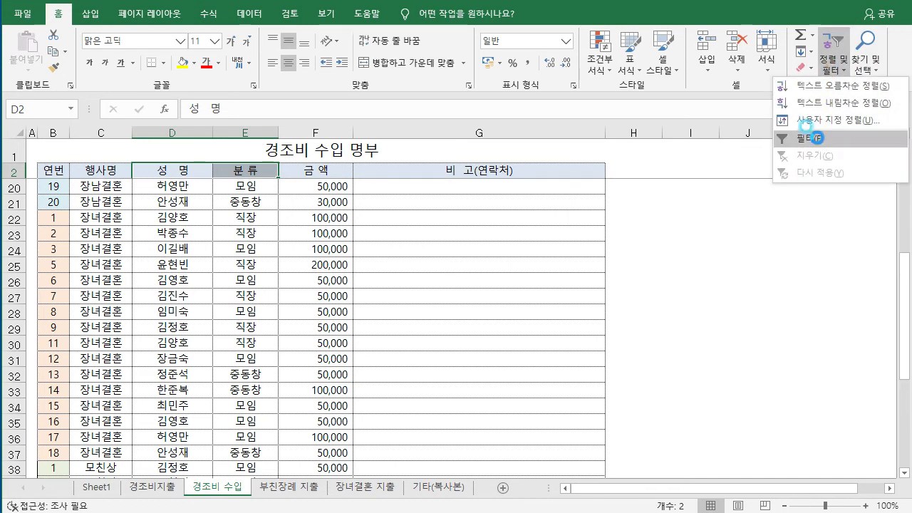
left_click(817, 140)
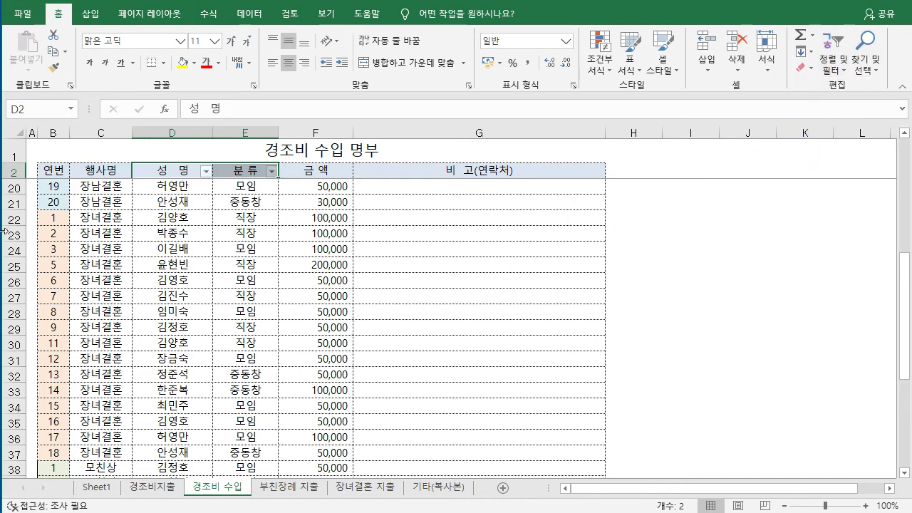
Filter the 성 명 column down to the searched person's rows
left_click(205, 172)
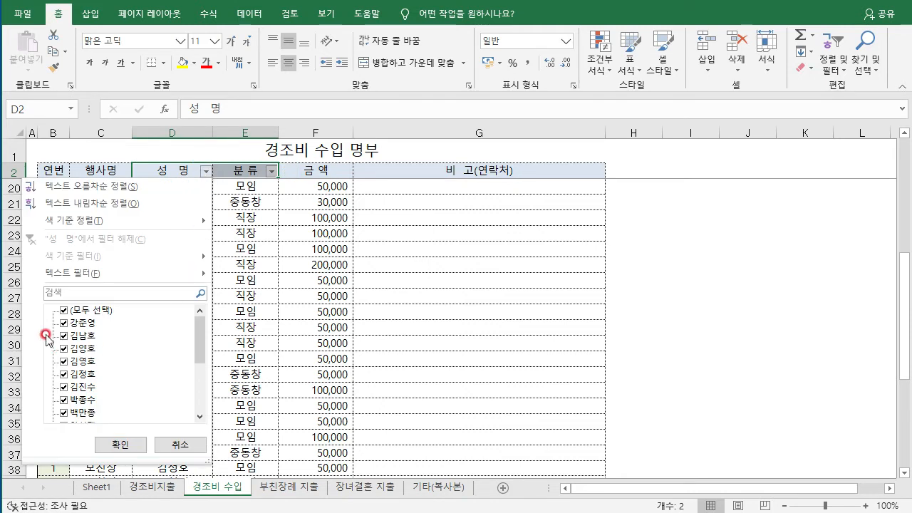
left_click(64, 311)
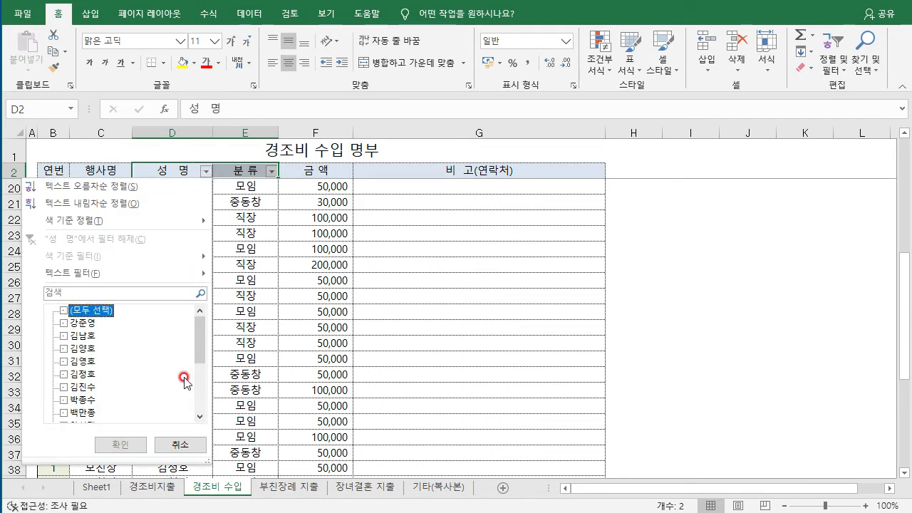
left_click(65, 374)
left_click(120, 445)
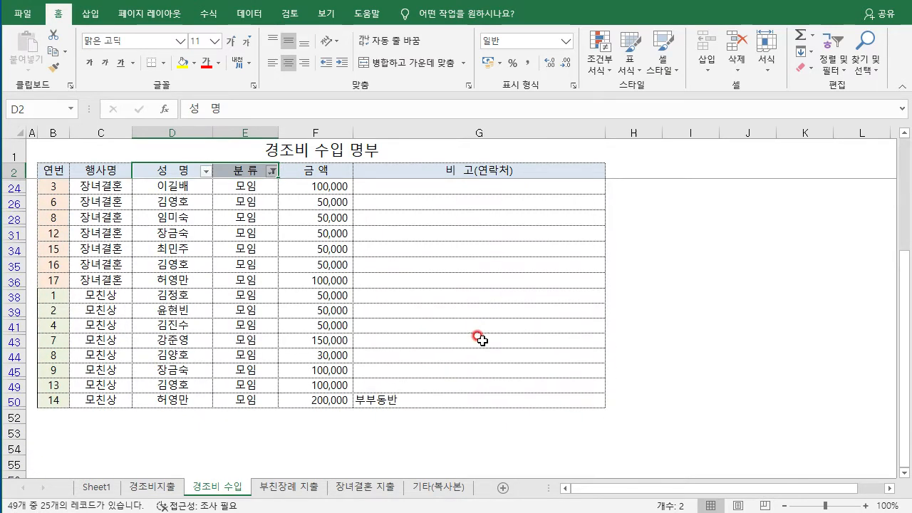
scroll(478, 337, "up", 4)
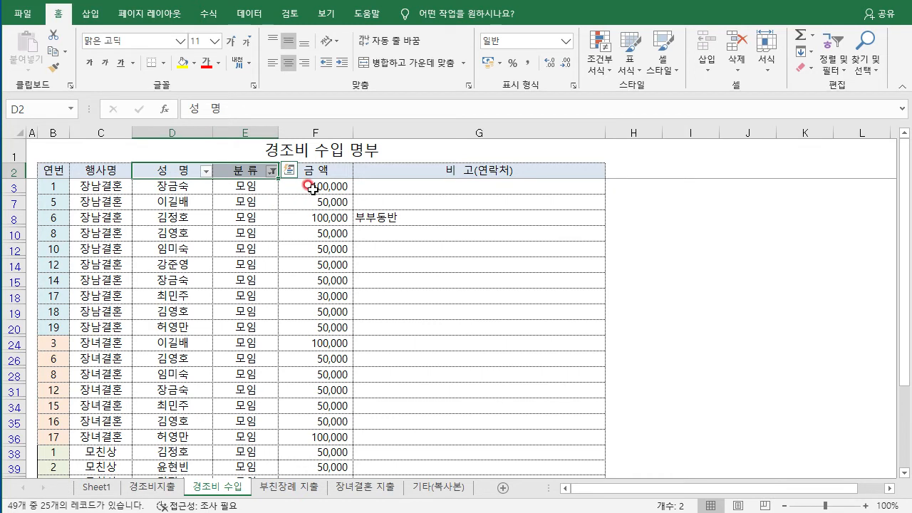
left_click_drag(316, 186, 312, 411)
left_click(800, 37)
scroll(459, 288, "down", 4)
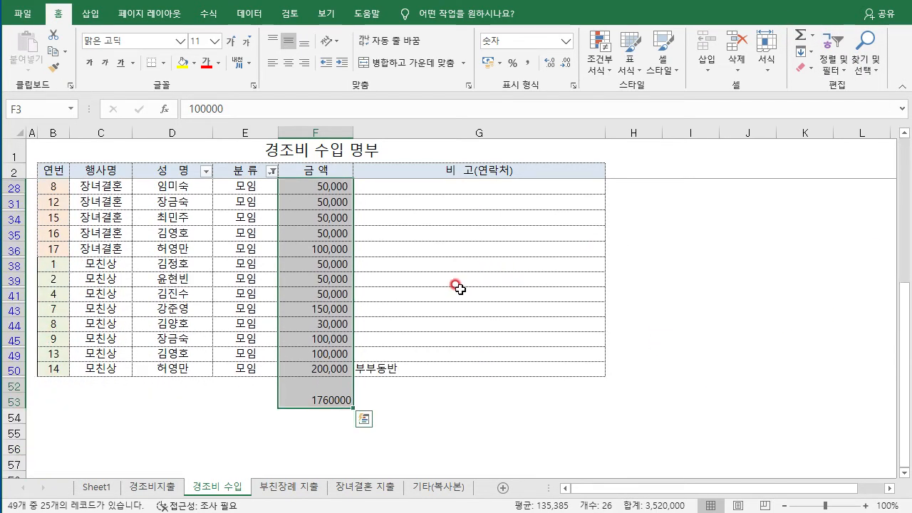
left_click(318, 414)
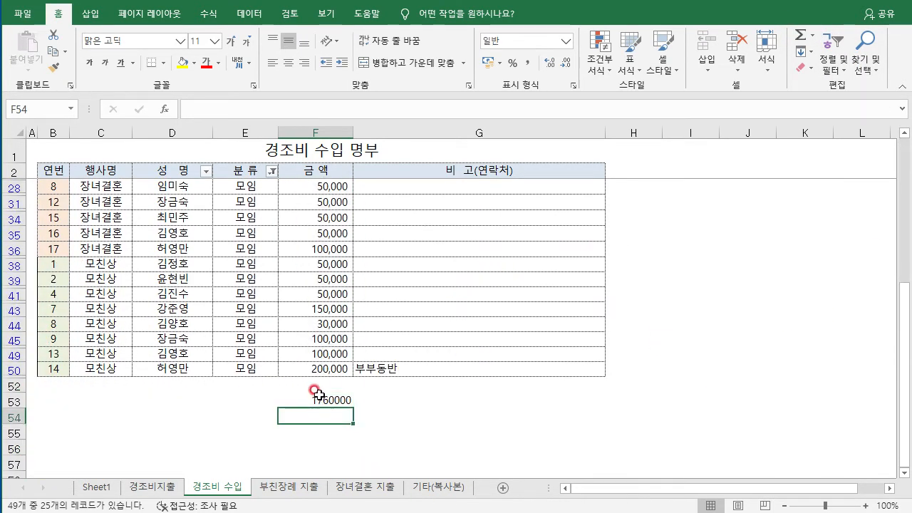
scroll(613, 405, "up", 1)
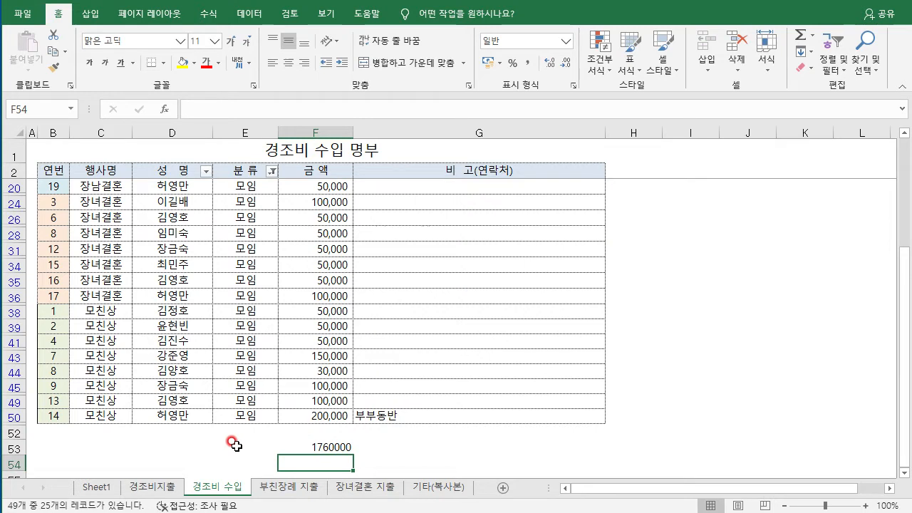
left_click(328, 447)
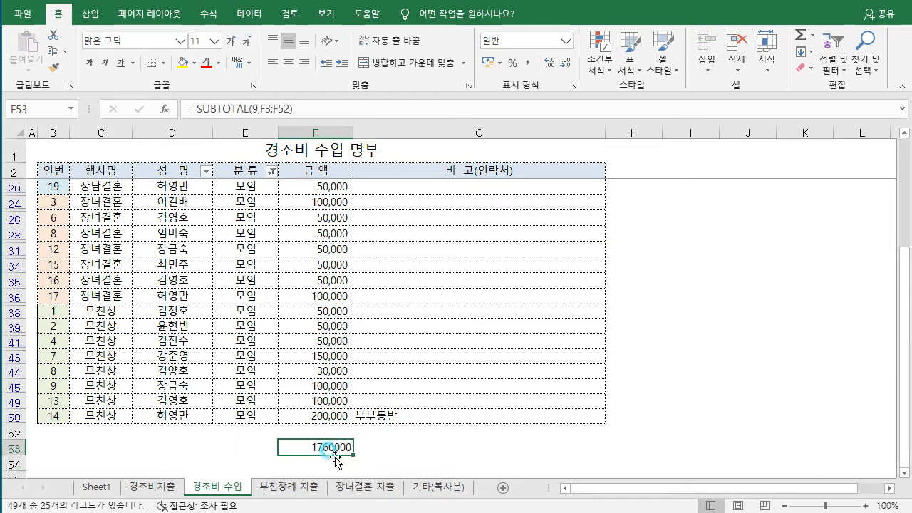
key("Delete")
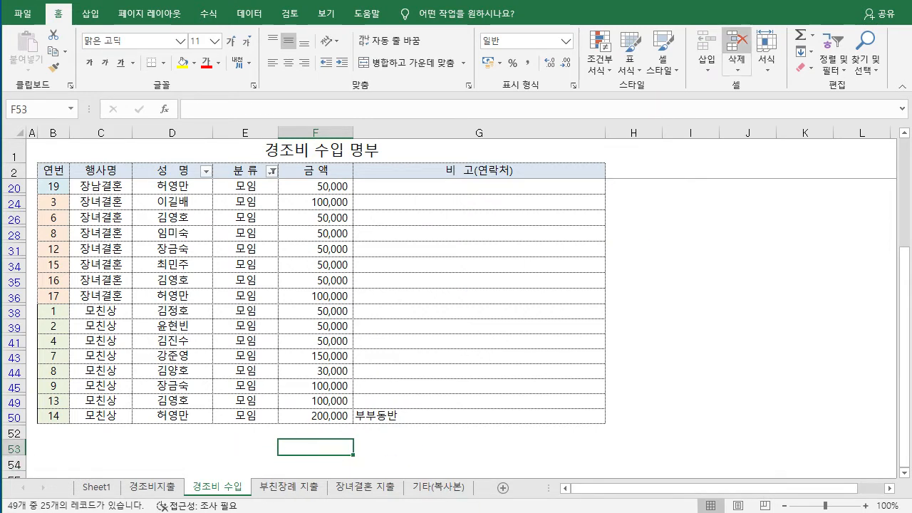
left_click(831, 72)
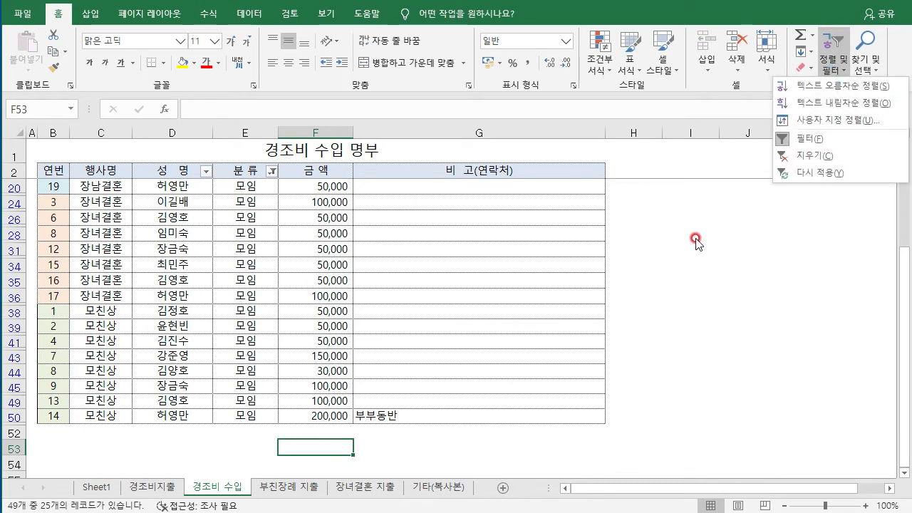
left_click(810, 147)
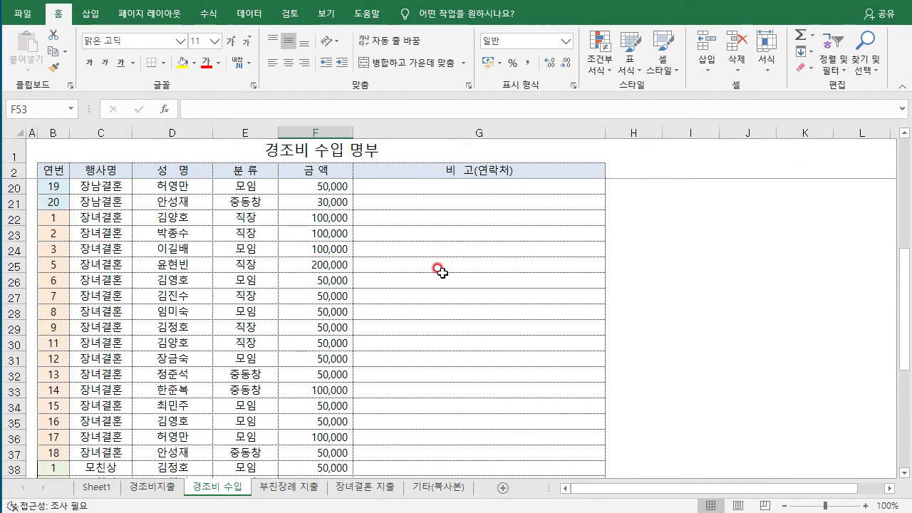
scroll(435, 270, "up", 6)
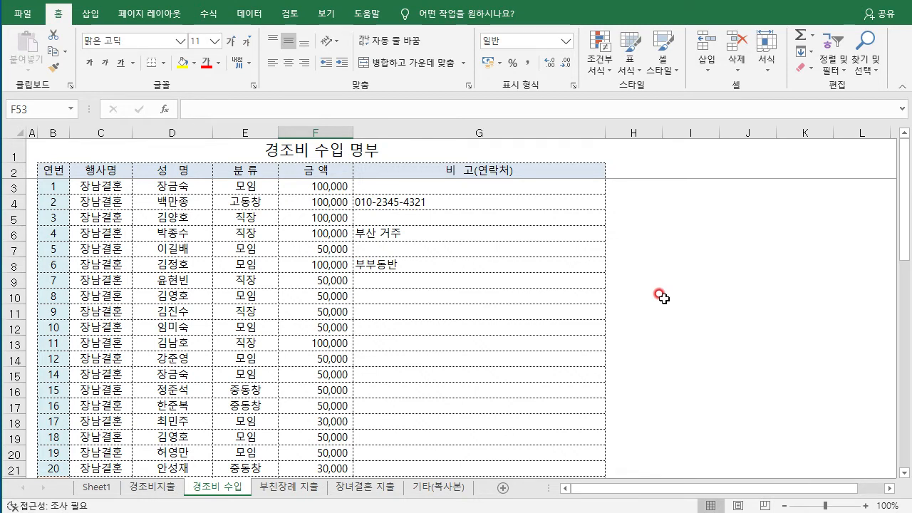
Create an empty PivotTable on a new worksheet using the 경조비 수입 range B2:F51 as its source
left_click(89, 13)
left_click(15, 56)
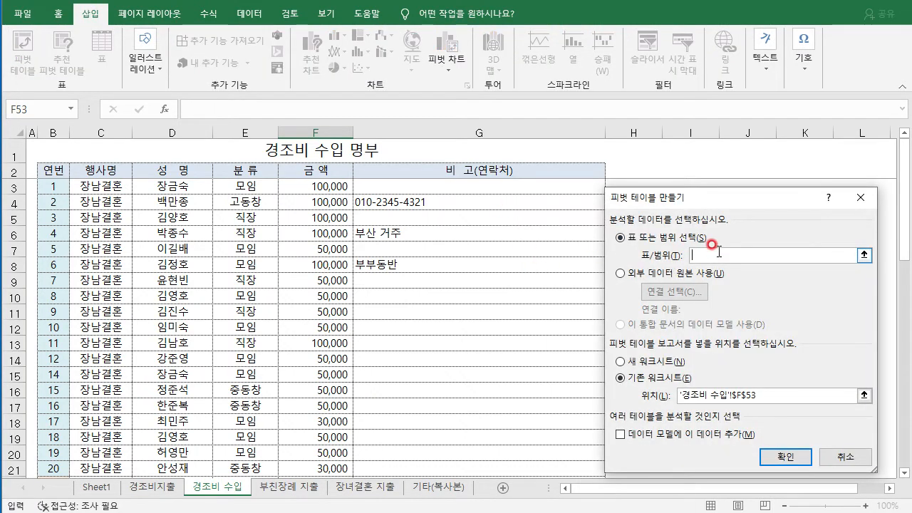
left_click(617, 237)
left_click(44, 155)
left_click_drag(46, 164, 279, 430)
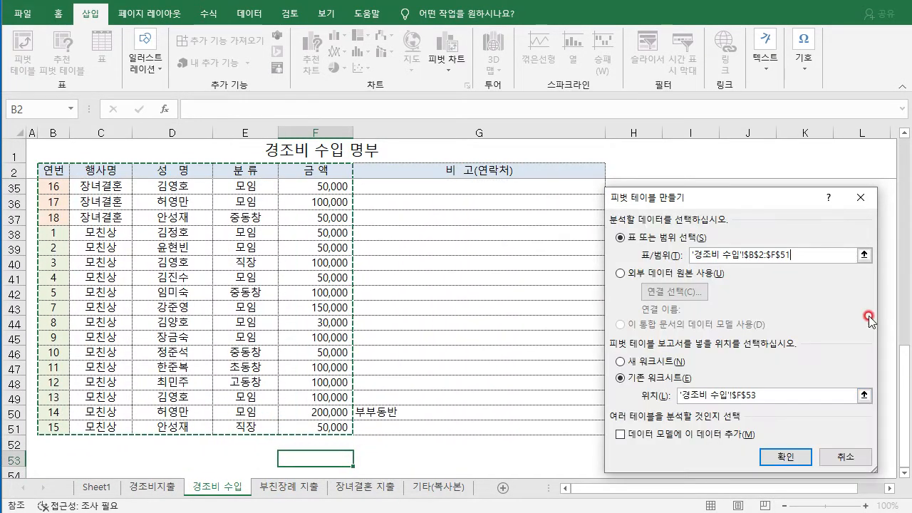
left_click(621, 361)
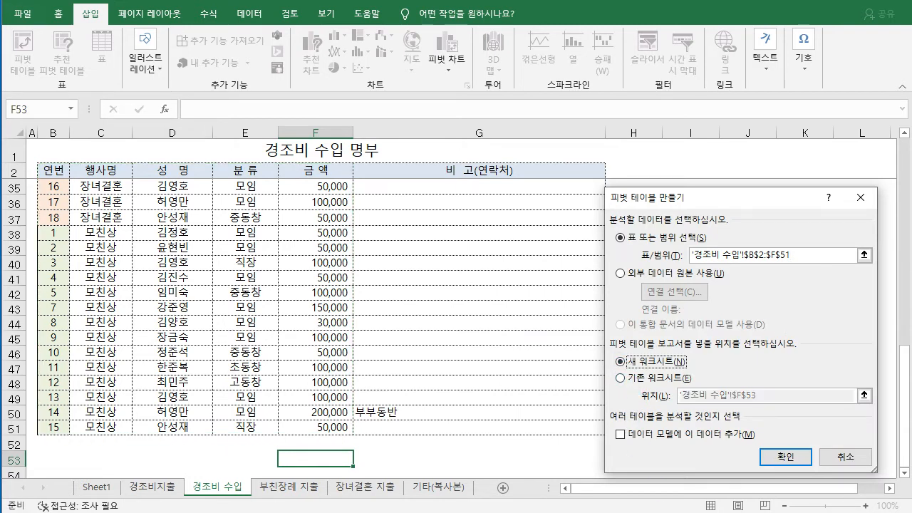
left_click(796, 458)
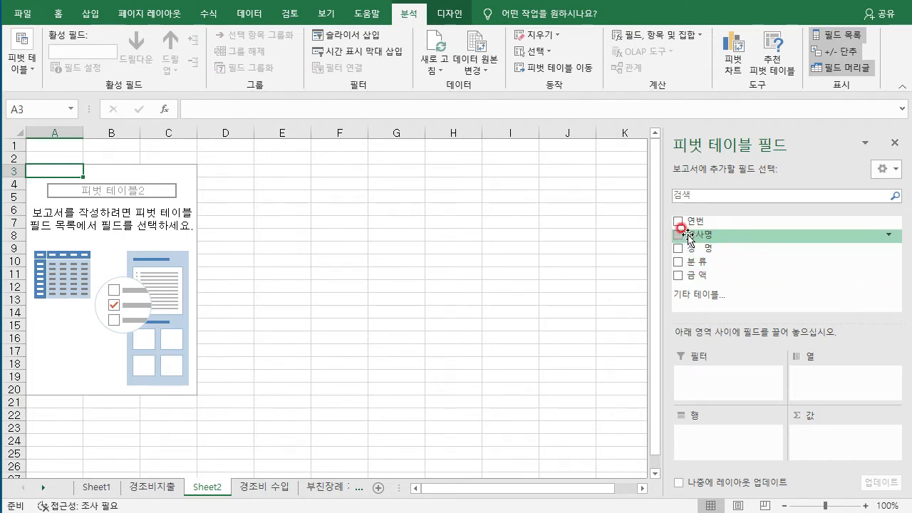
Place 행사명 in Rows and 금액 in Values as a sum, then check the 분류 field
left_click_drag(698, 237, 709, 437)
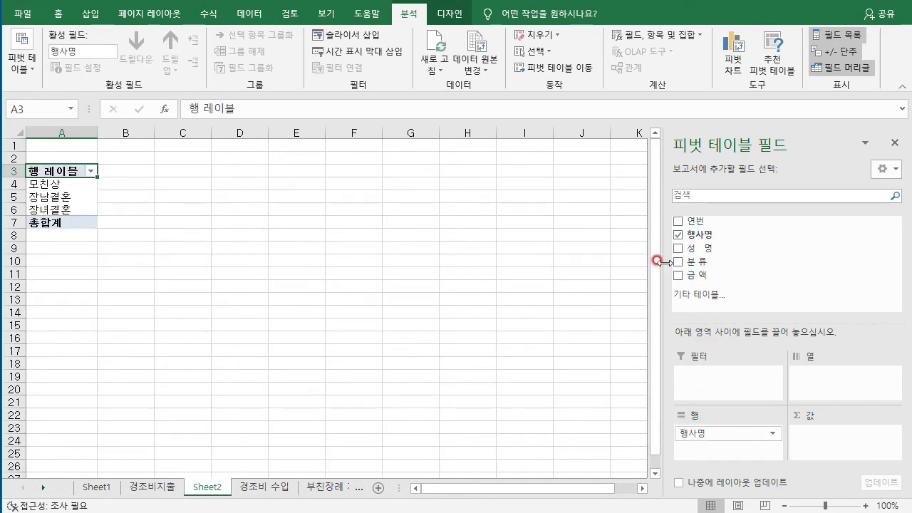
left_click_drag(694, 275, 830, 436)
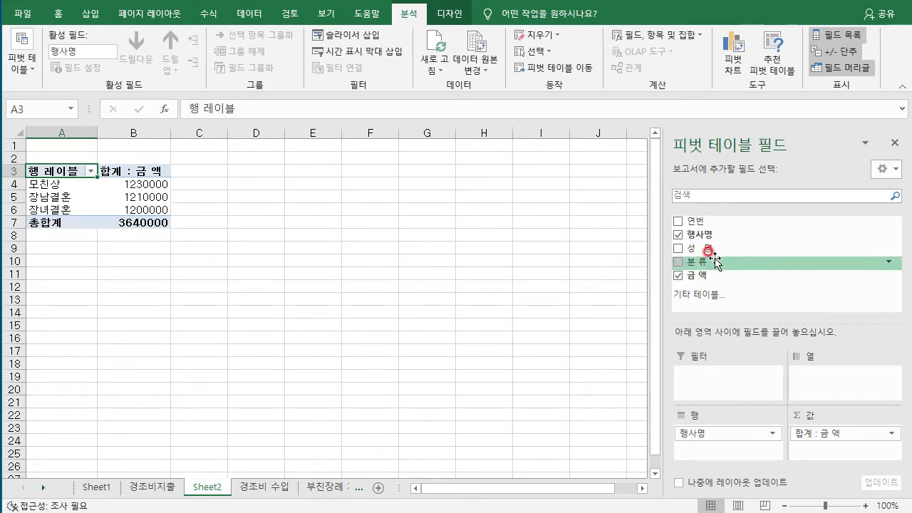
left_click(677, 262)
Lay out 분류 in the Columns area so 금액 totals split by 분류 for each 행사명
left_click_drag(680, 264, 837, 374)
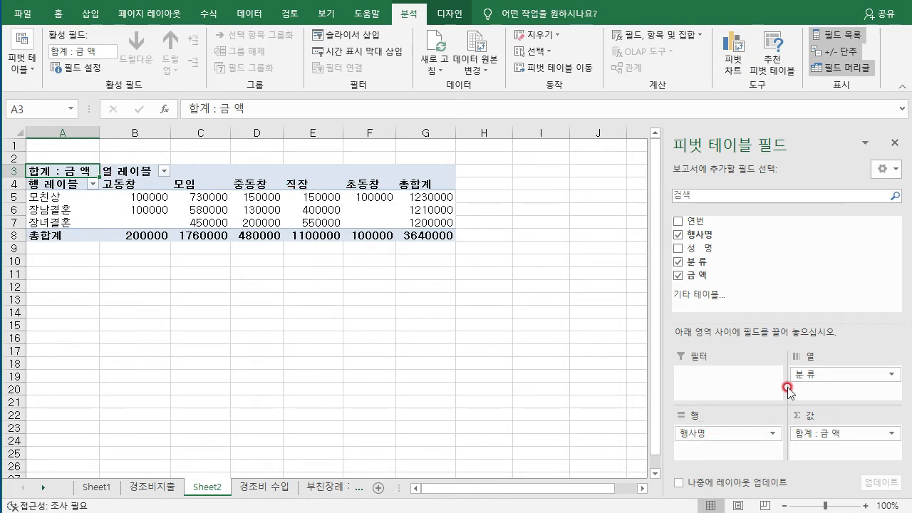
left_click_drag(829, 372, 705, 456)
Review the 부친장례 지출 funeral expense statement, then go to the 장녀결혼 지출 sheet
left_click(265, 487)
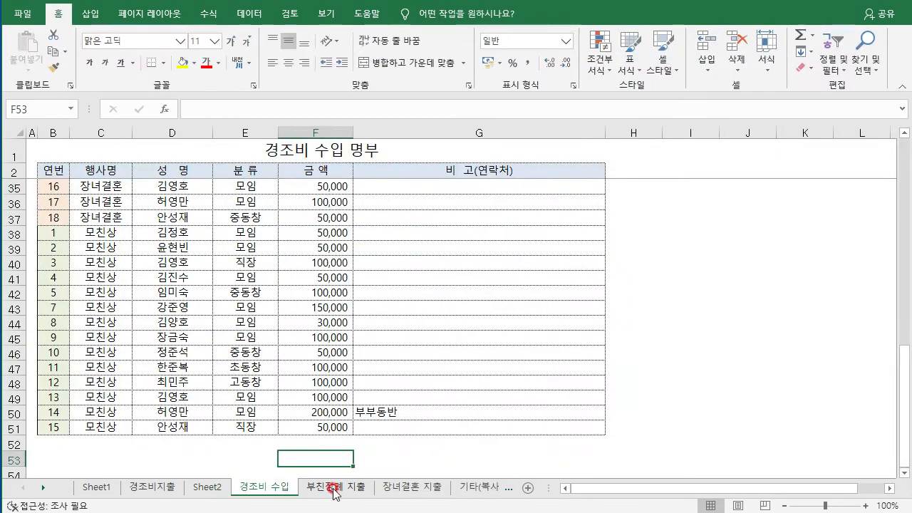
left_click(332, 487)
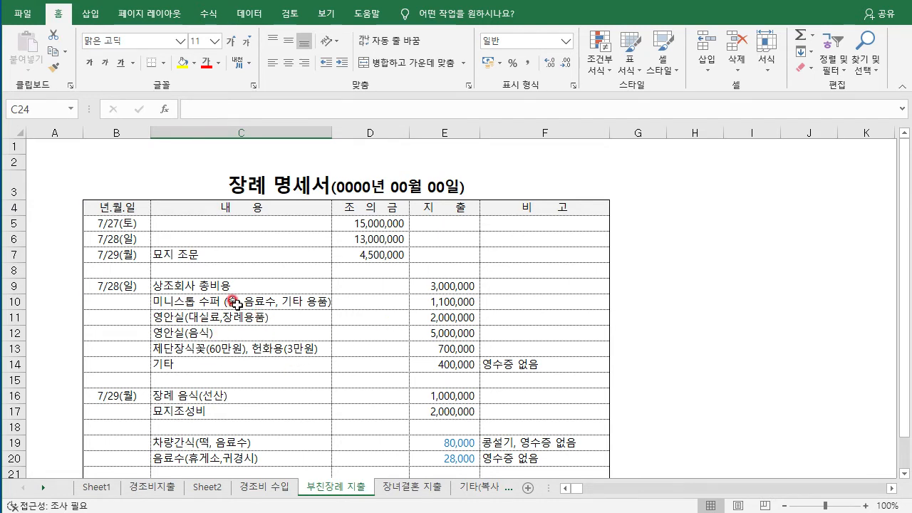
scroll(234, 294, "down", 2)
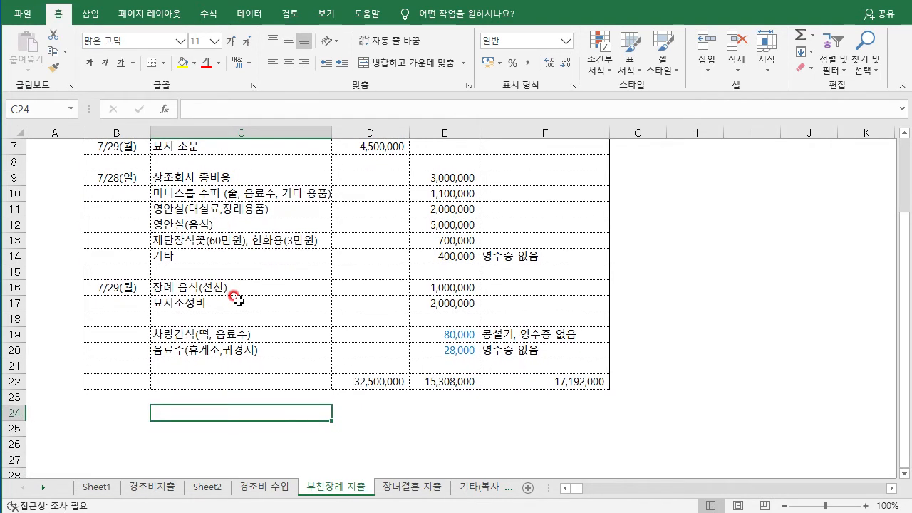
scroll(235, 298, "up", 1)
scroll(238, 299, "up", 1)
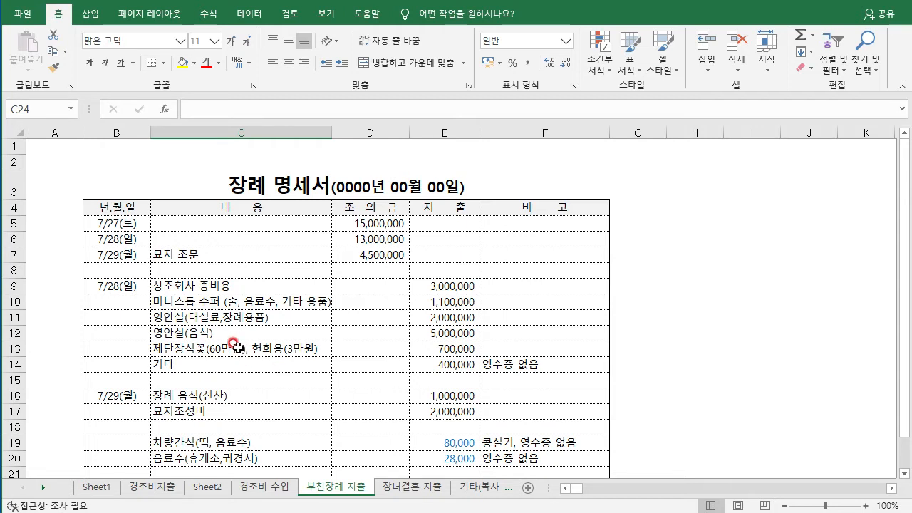
scroll(236, 344, "down", 3)
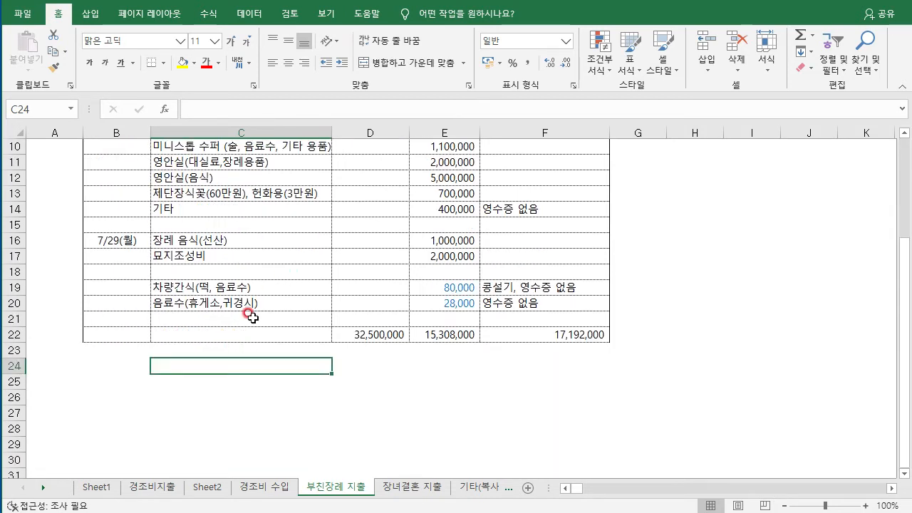
scroll(235, 339, "up", 3)
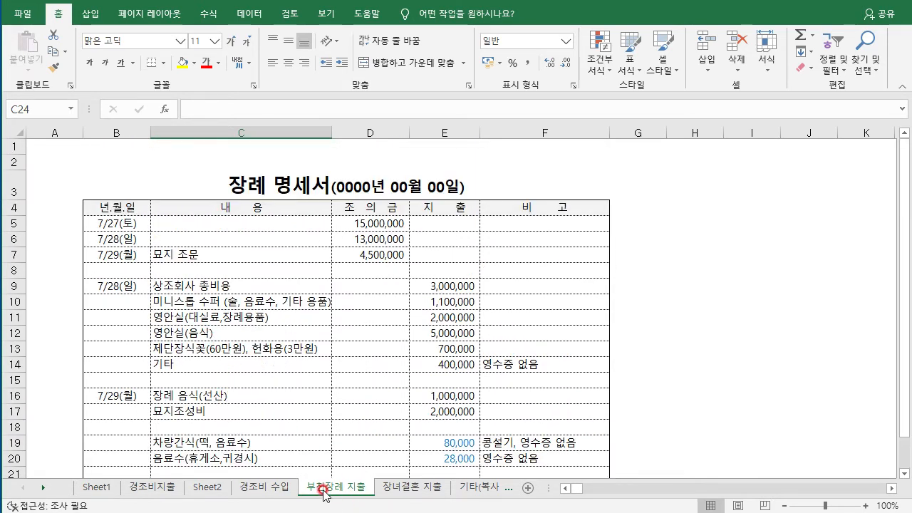
scroll(212, 352, "down", 4)
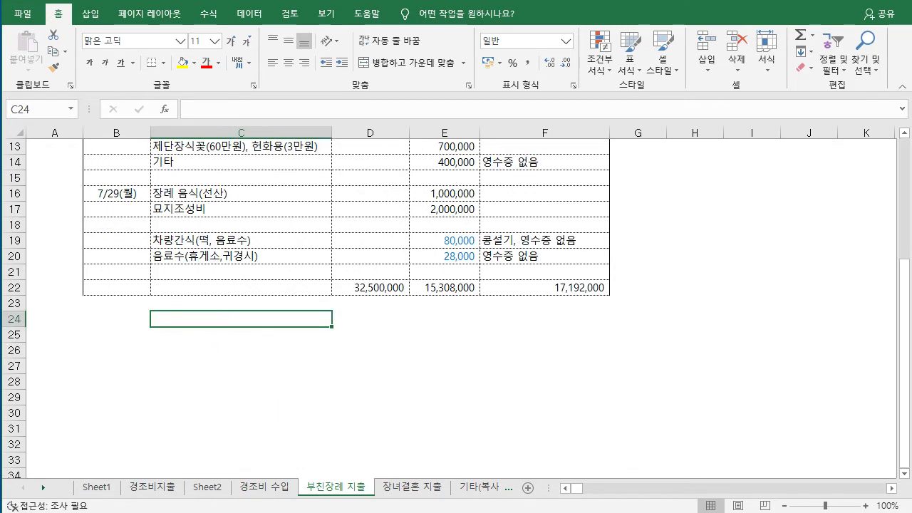
left_click(408, 487)
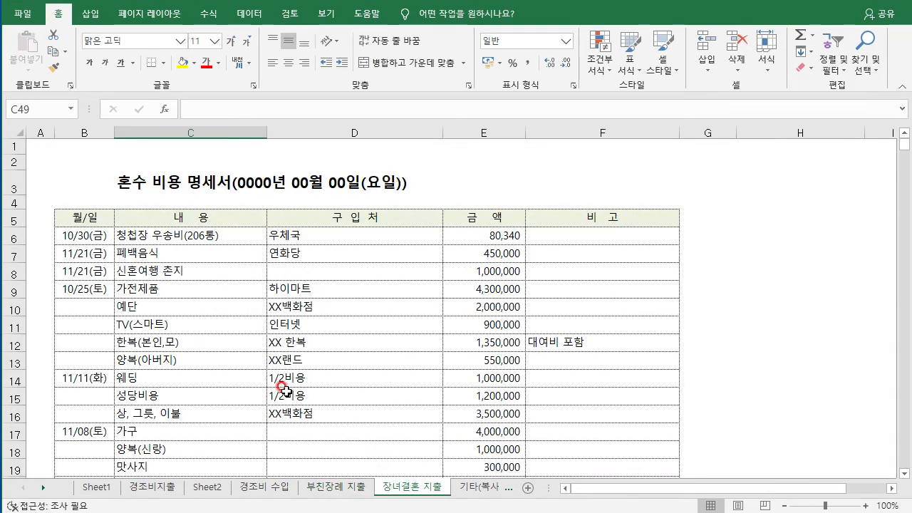
Scroll through the 장녀결혼 지출 혼수 비용 명세서 table, then move to the 기타(복사본) sheet
scroll(283, 390, "down", 9)
scroll(285, 387, "up", 1)
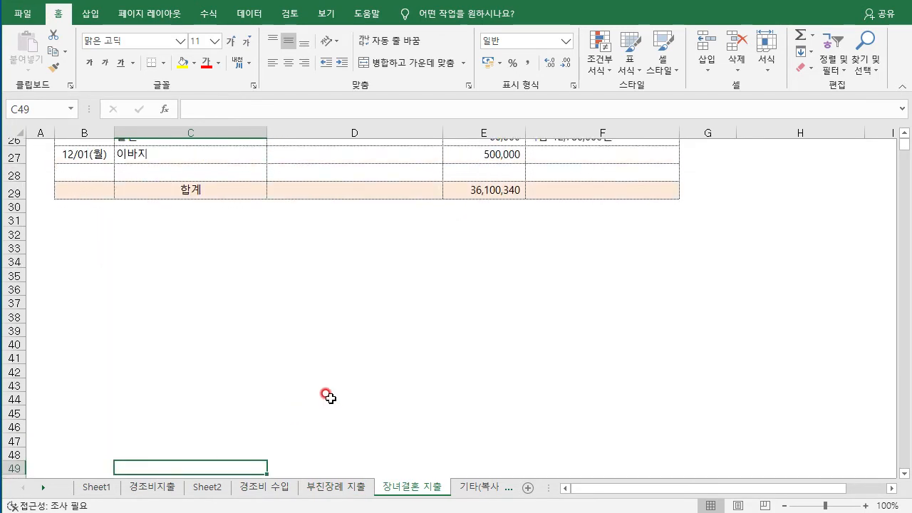
scroll(356, 329, "up", 8)
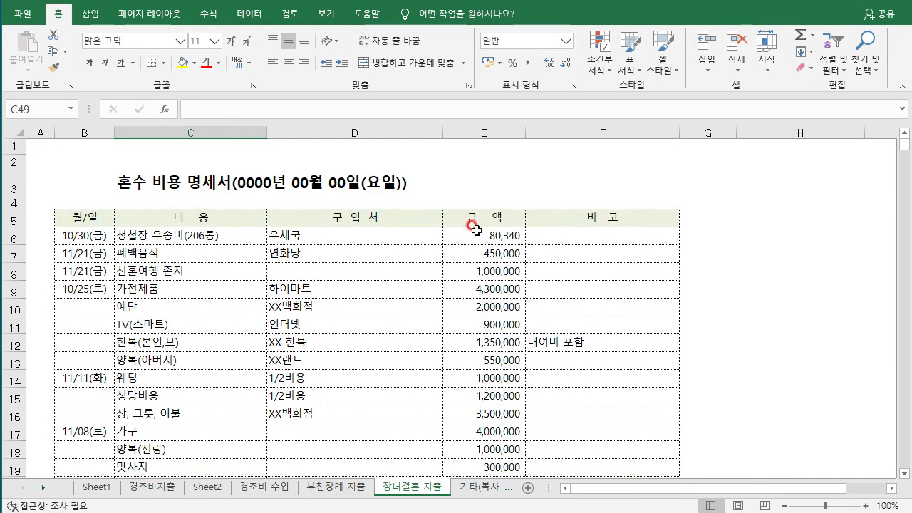
scroll(386, 364, "down", 7)
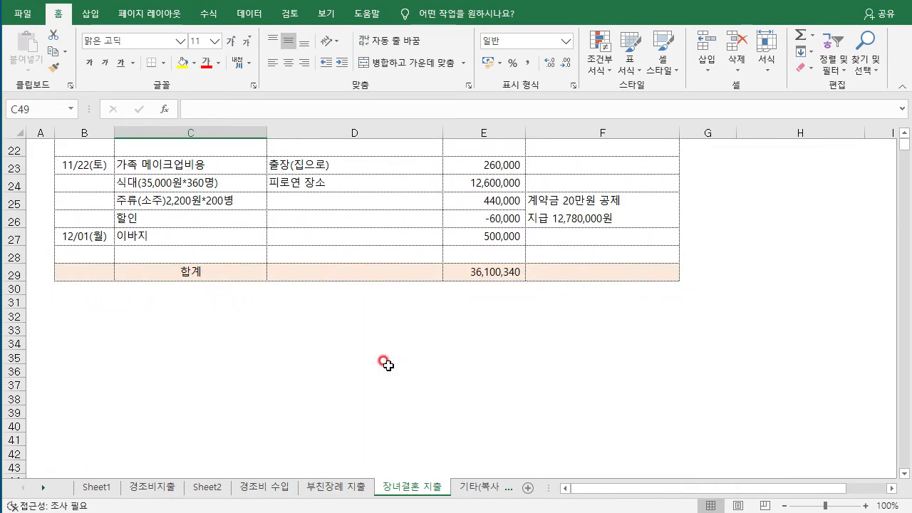
scroll(312, 356, "up", 1)
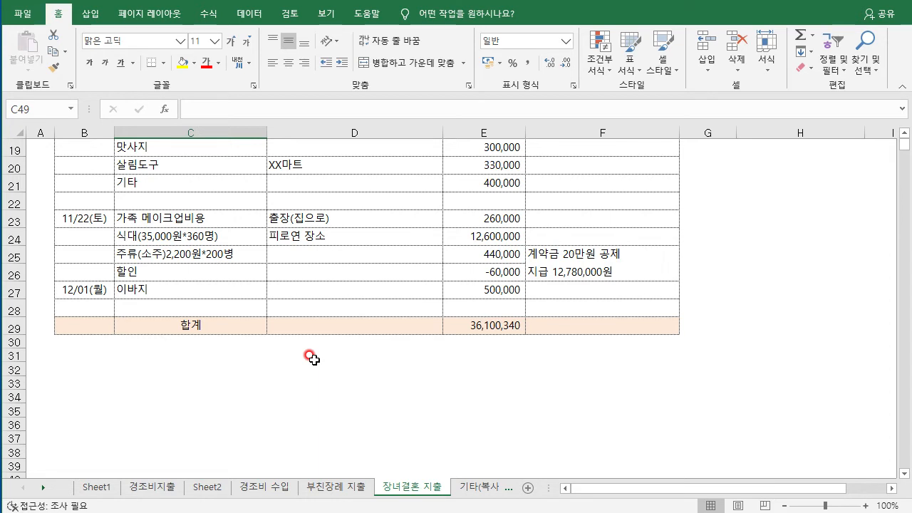
key("ctrl+Page_Down")
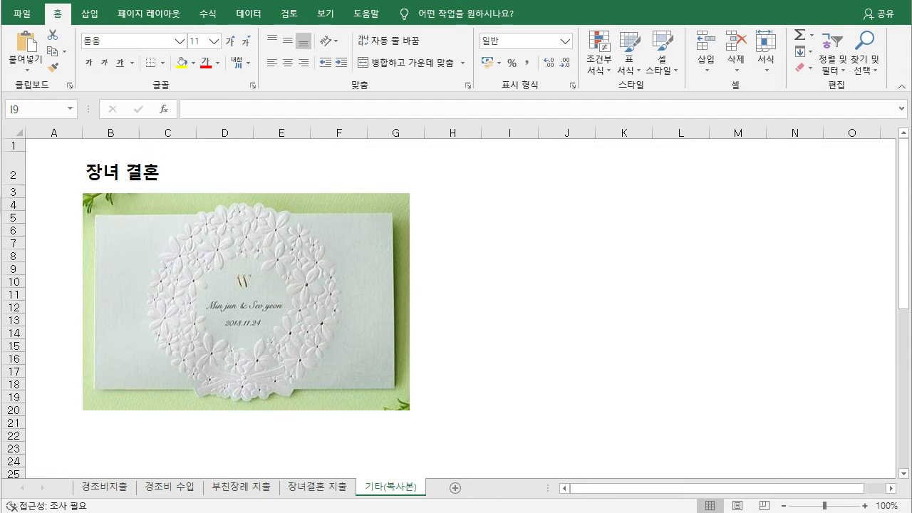
Insert the 예식장 계약서.JPG photo on 기타(복사본) and shrink it to 7.81 × 11.27 cm
left_click(94, 15)
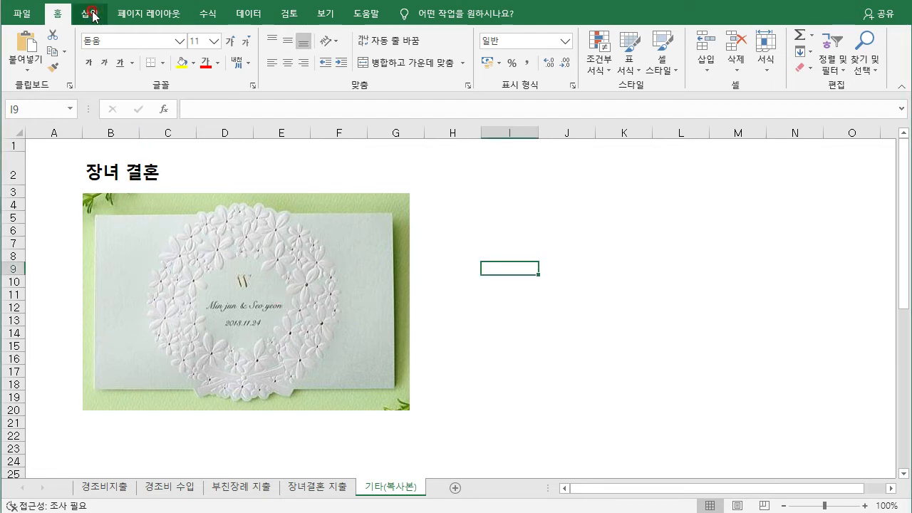
left_click(94, 15)
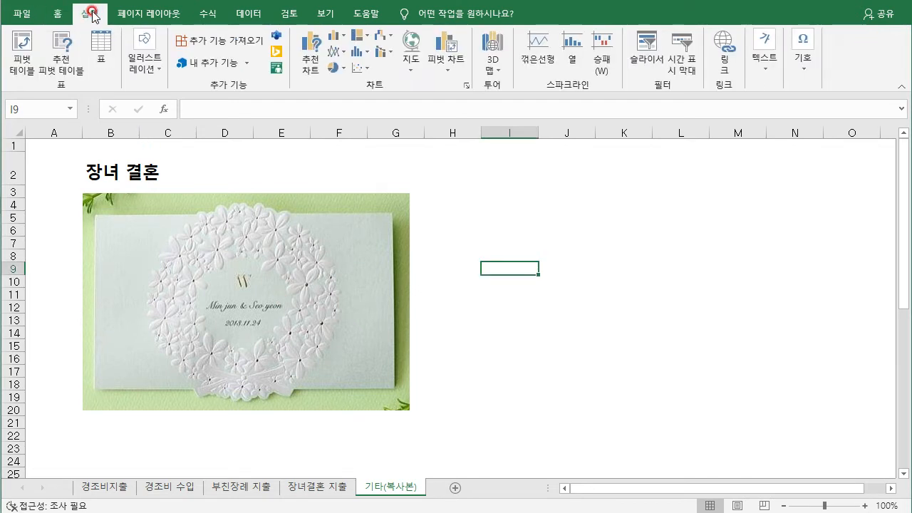
left_click(147, 60)
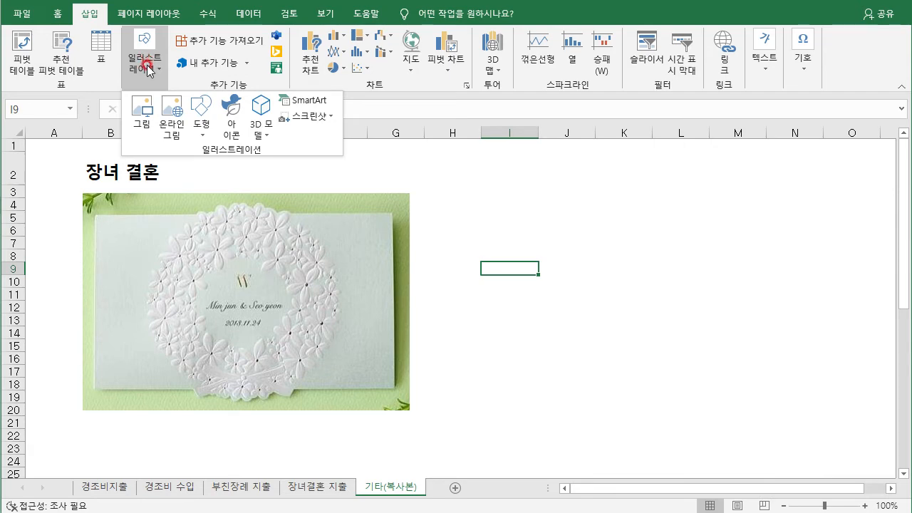
left_click(144, 116)
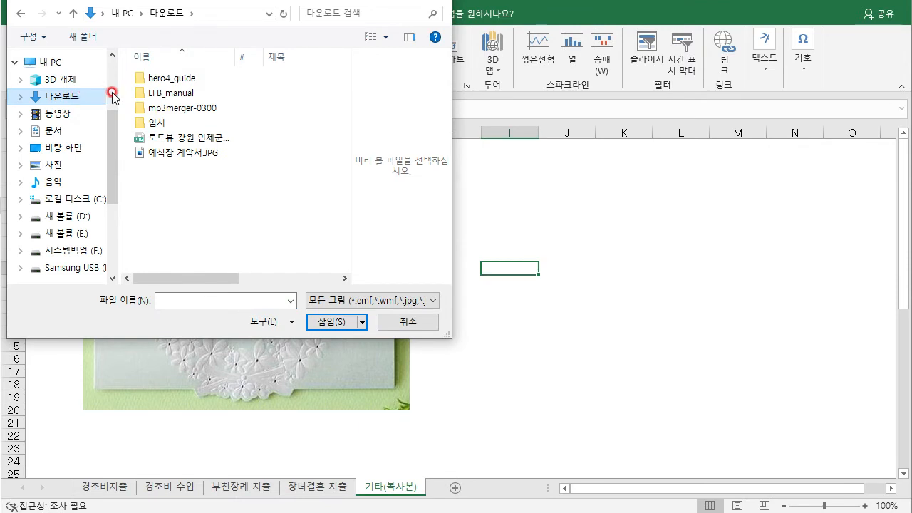
left_click(196, 158)
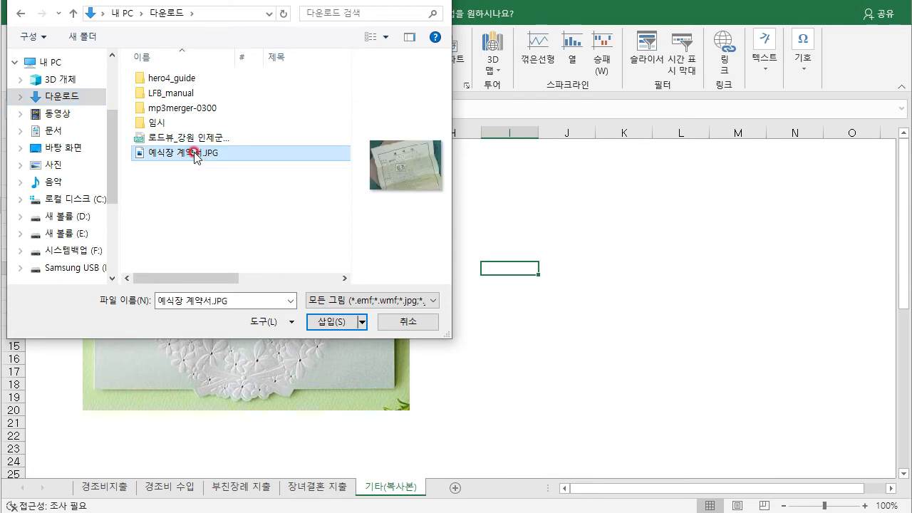
left_click(342, 323)
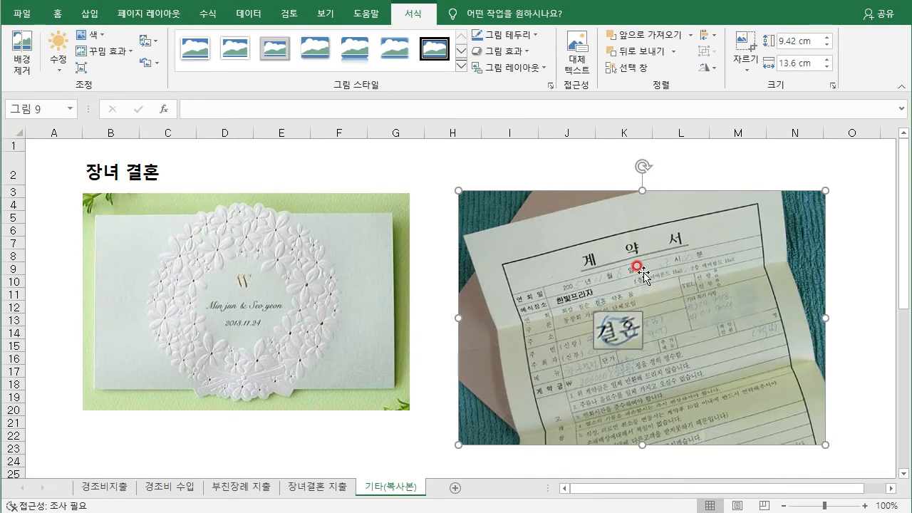
left_click_drag(825, 445, 762, 401)
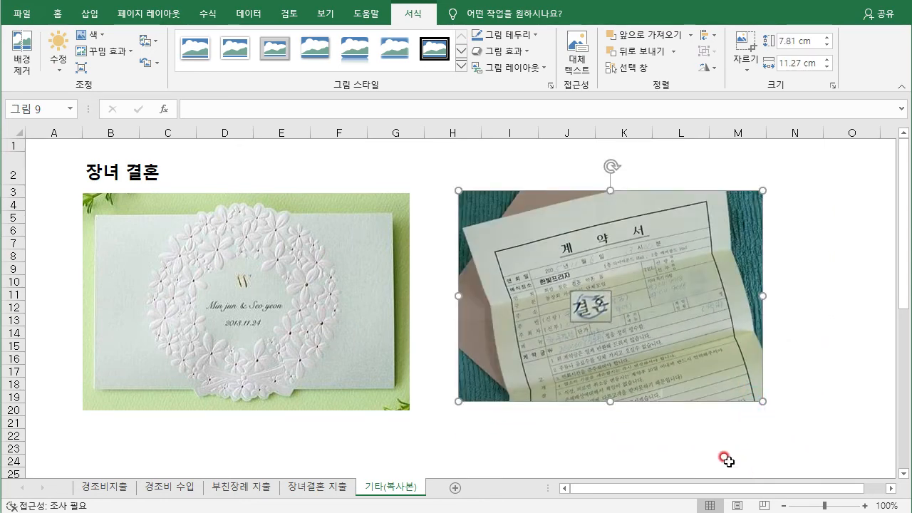